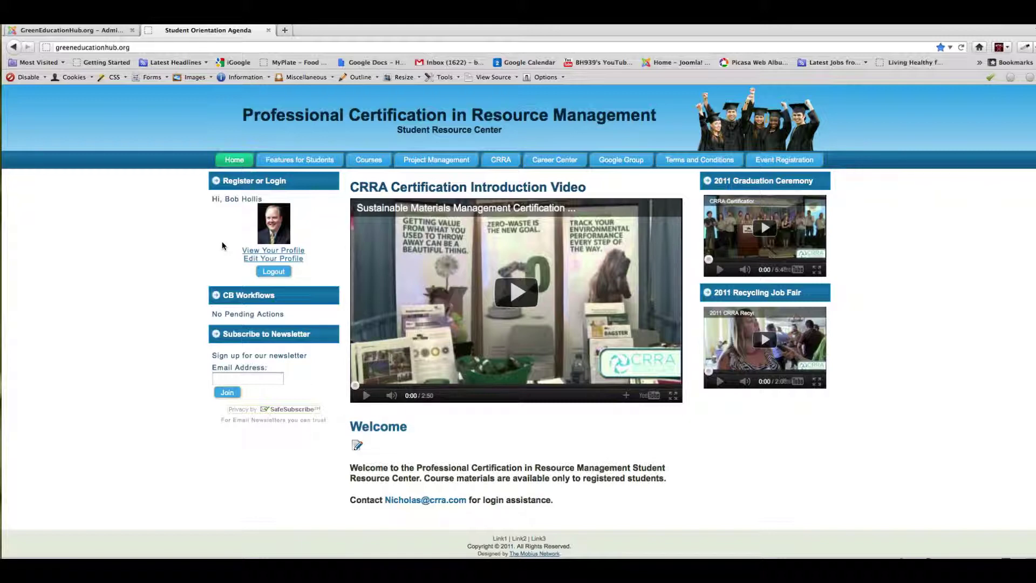
Open the student's own profile page from View Your Profile
click(273, 251)
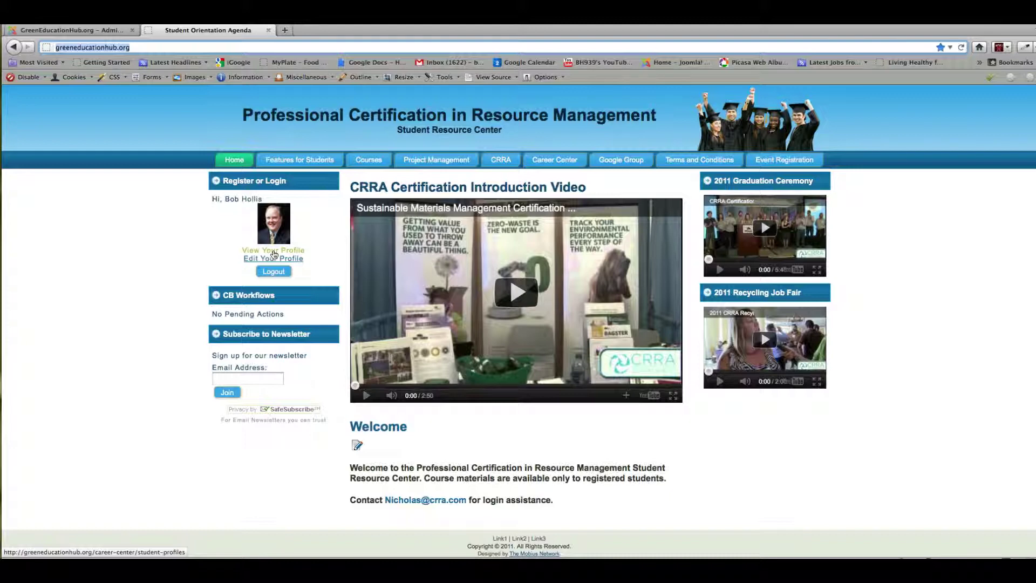
click(274, 252)
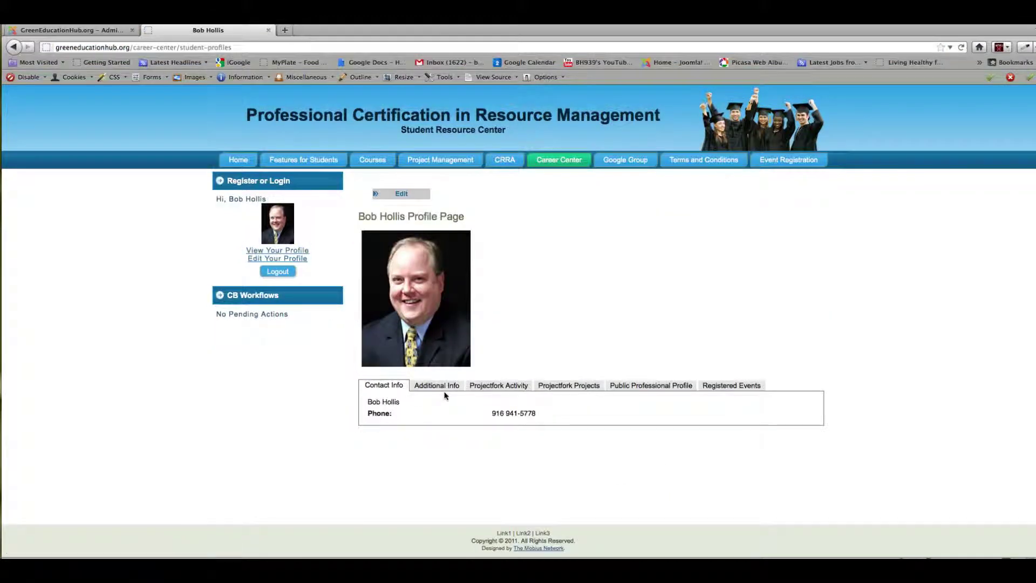
mouse_move(404, 196)
Go through the Additional Info, Projectfork Activity, Projectfork Projects, Public Professional Profile and Registered Events tabs
click(452, 388)
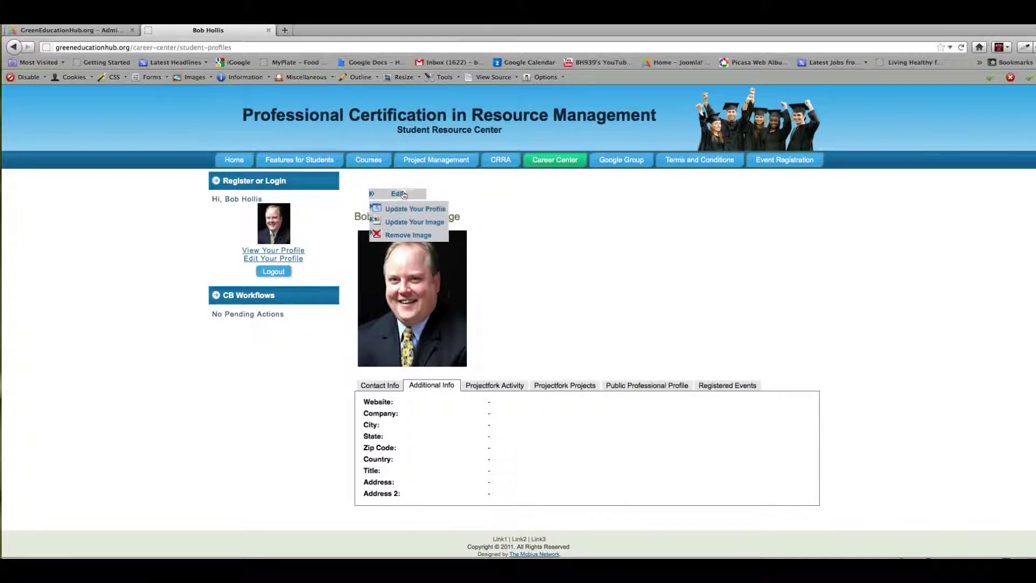
click(492, 386)
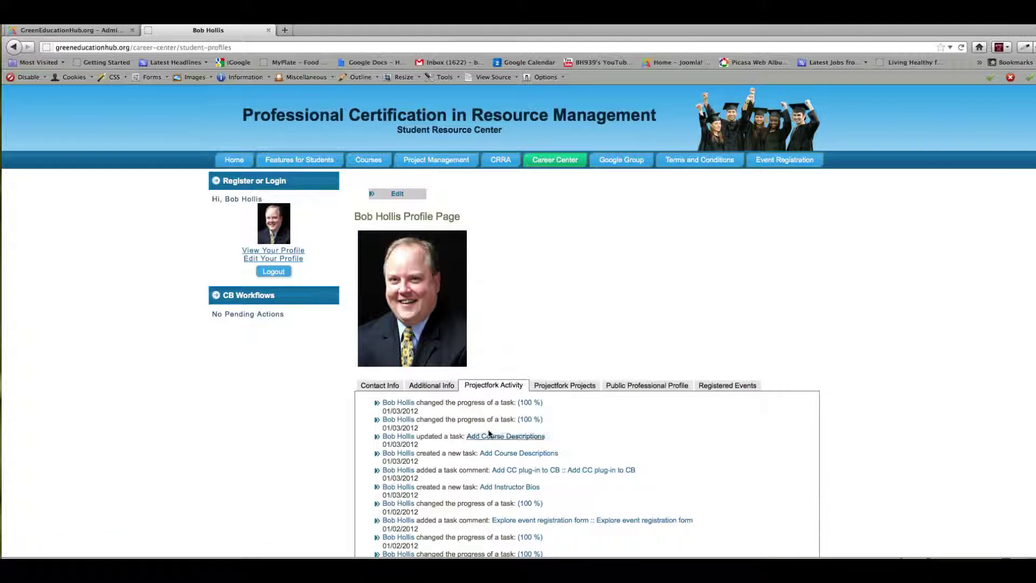
click(568, 386)
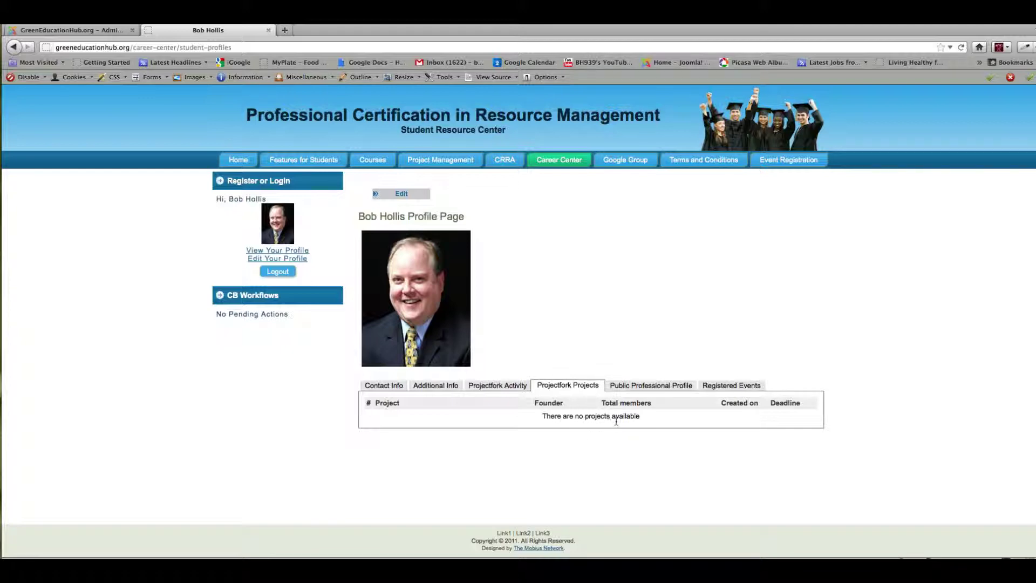
click(656, 386)
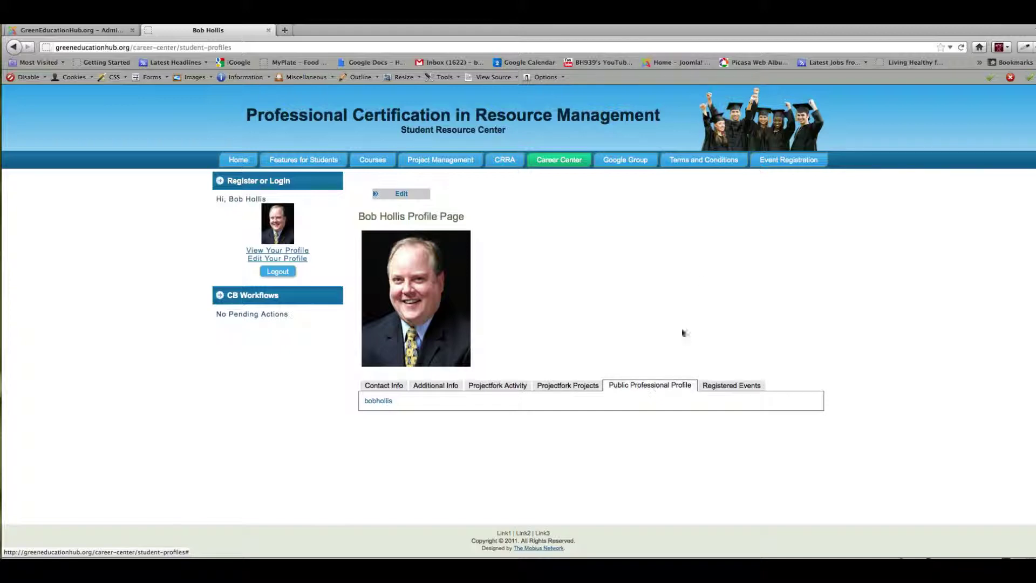
mouse_move(573, 161)
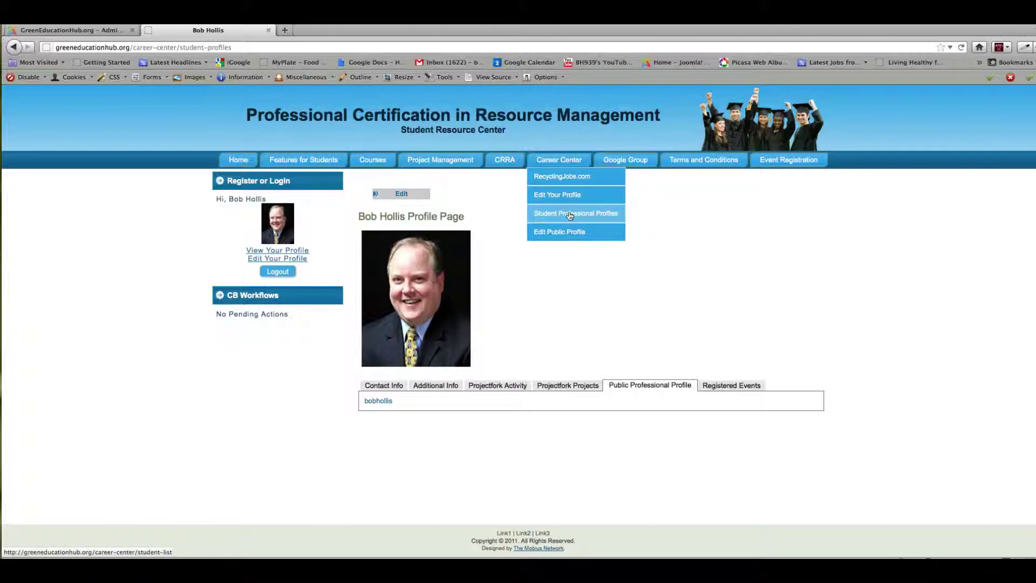
click(723, 386)
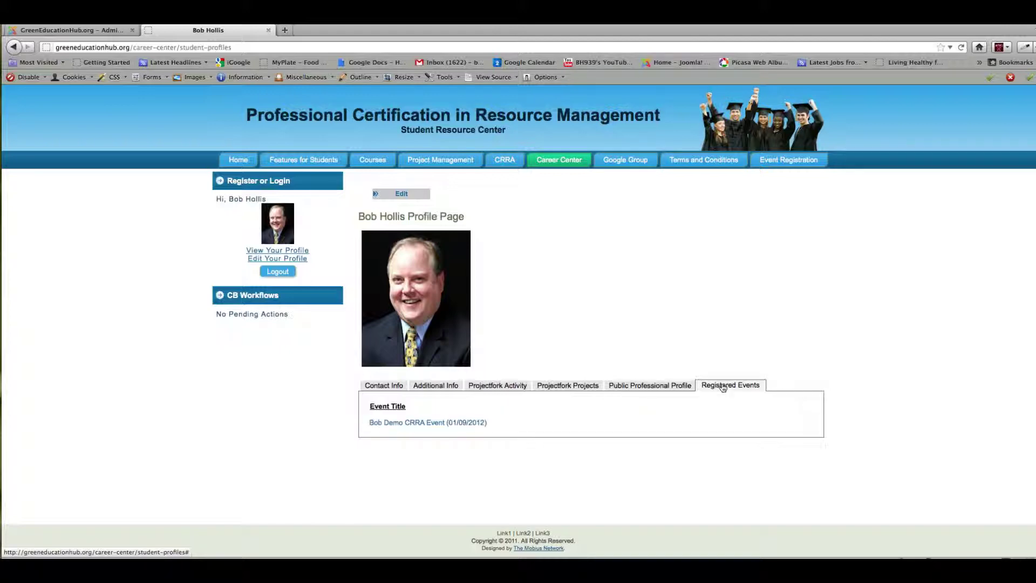
Open the demo CRRA event's registration, then Your Events showing the $0.00 paid, active registration
click(419, 424)
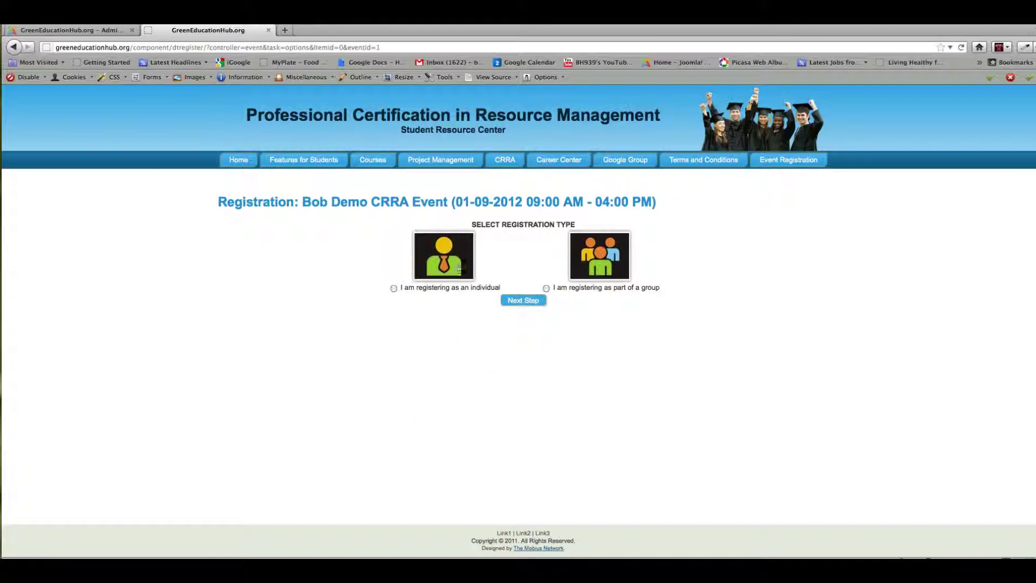
mouse_move(783, 165)
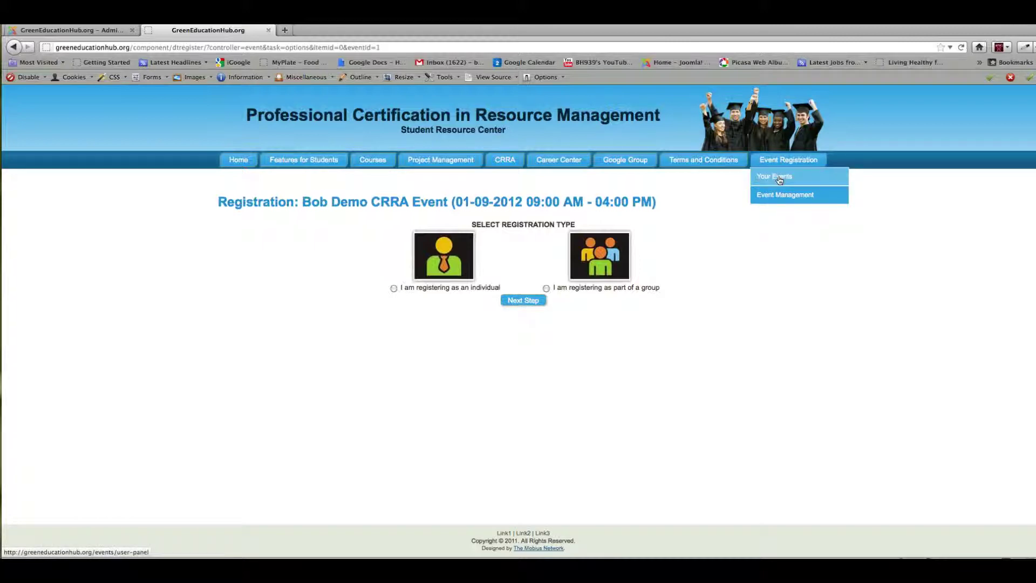
click(779, 180)
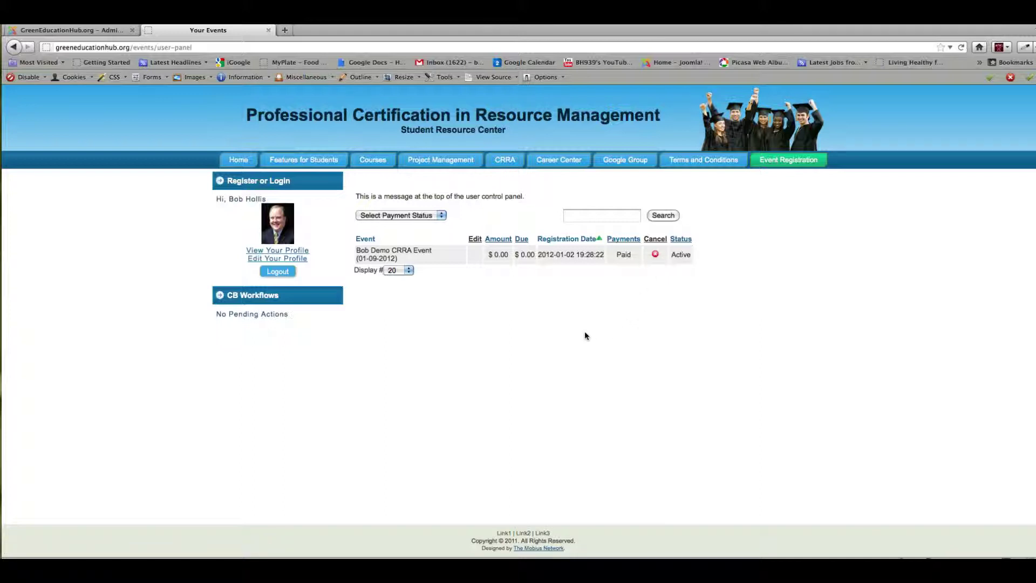
mouse_move(785, 162)
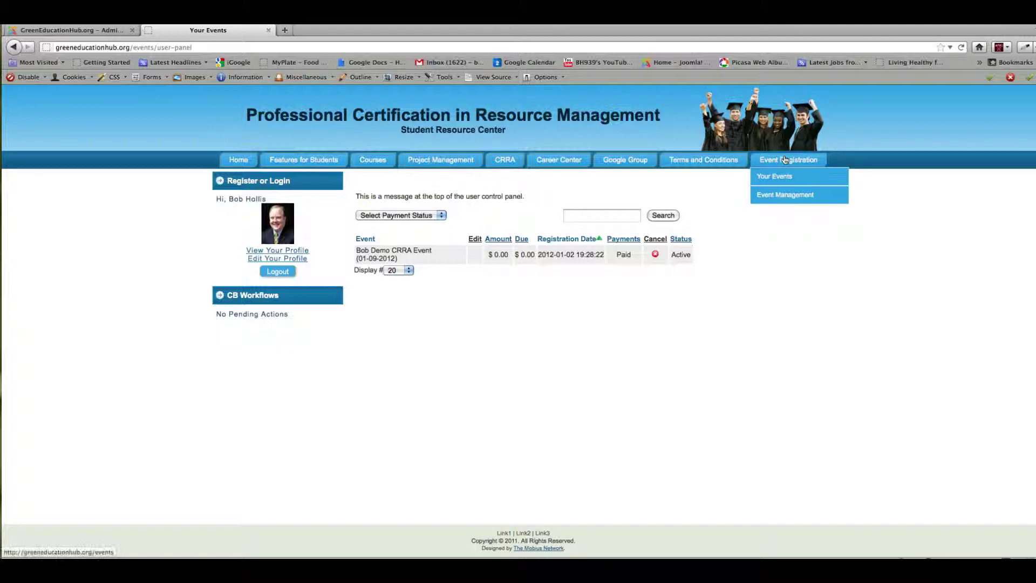
Start a new event from the front-end Event Management list
click(791, 196)
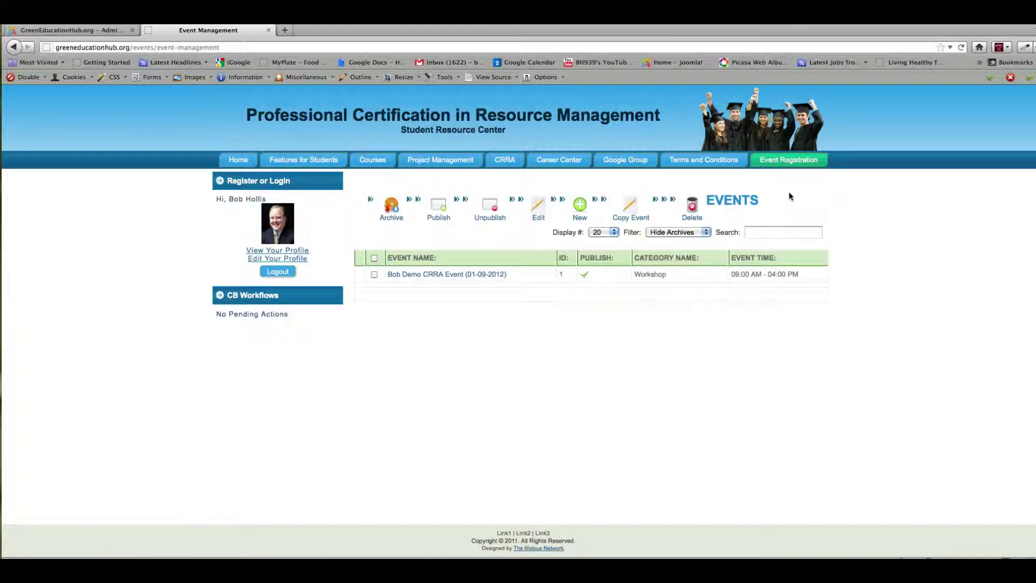
click(580, 206)
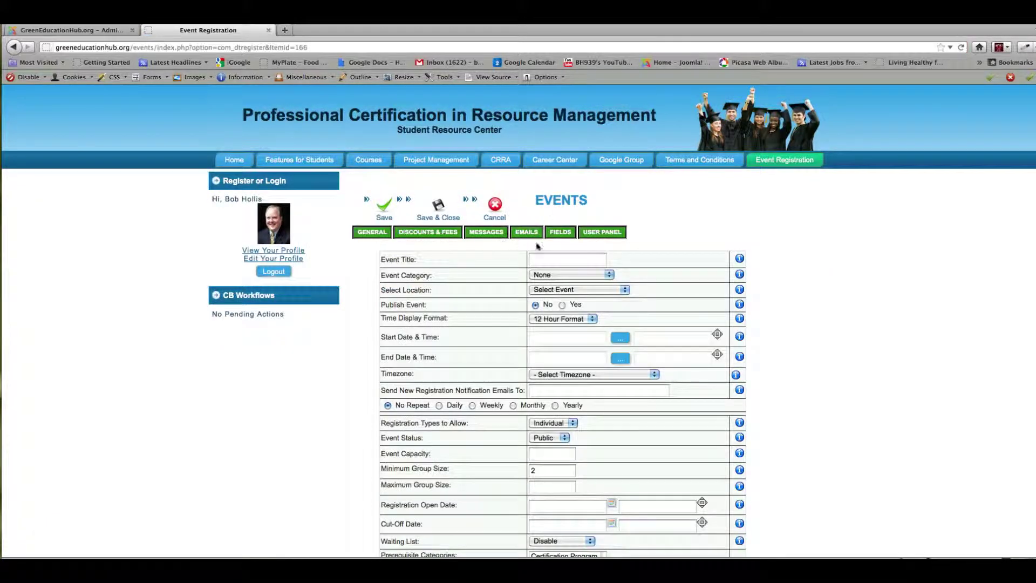
scroll(562, 324, down, 5)
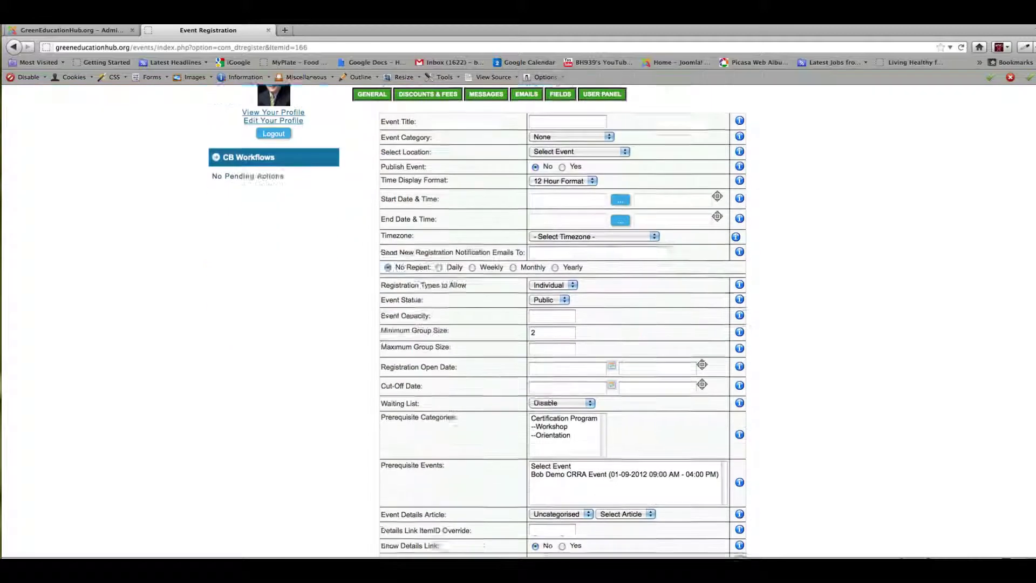
scroll(563, 323, up, 2)
scroll(520, 218, up, 3)
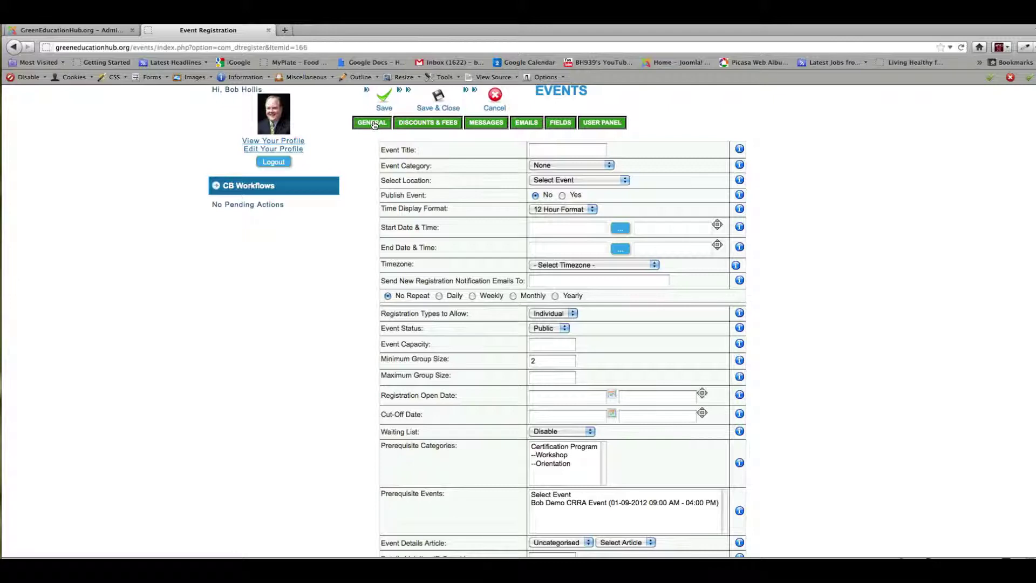
Go through the Discounts & Fees, Messages and Emails tabs, ending on the Fields settings
click(427, 123)
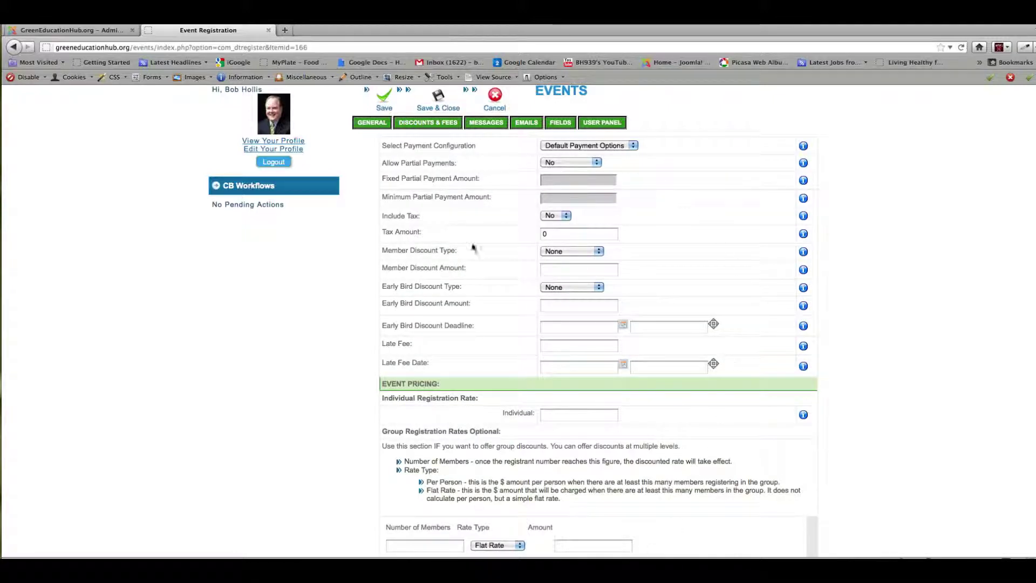
click(489, 123)
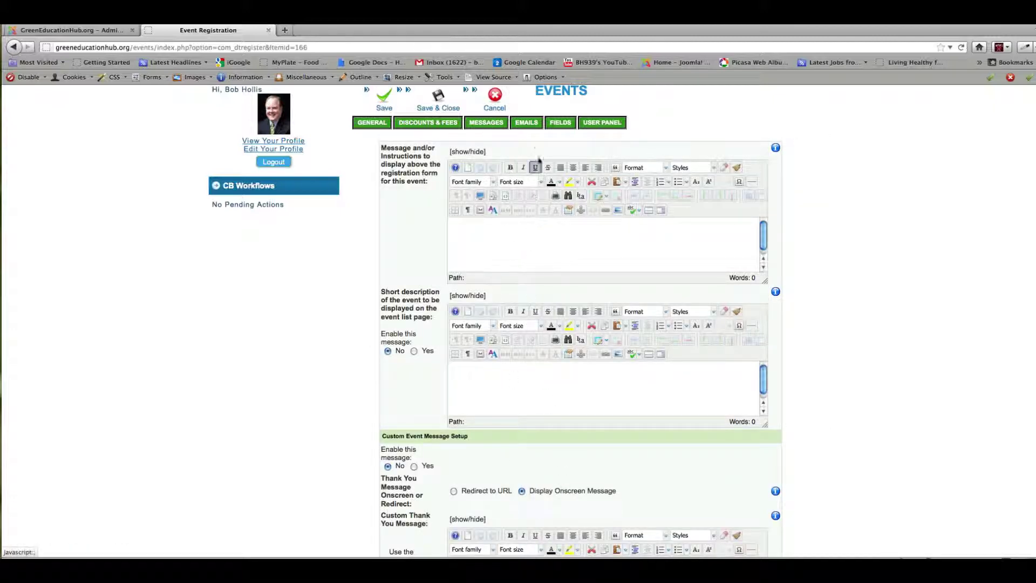
click(529, 123)
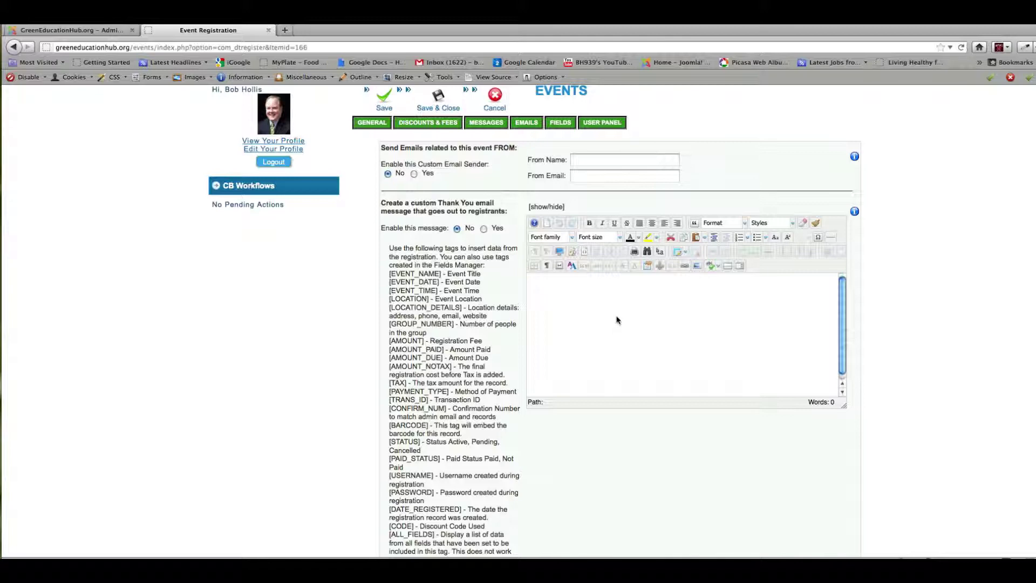
click(560, 122)
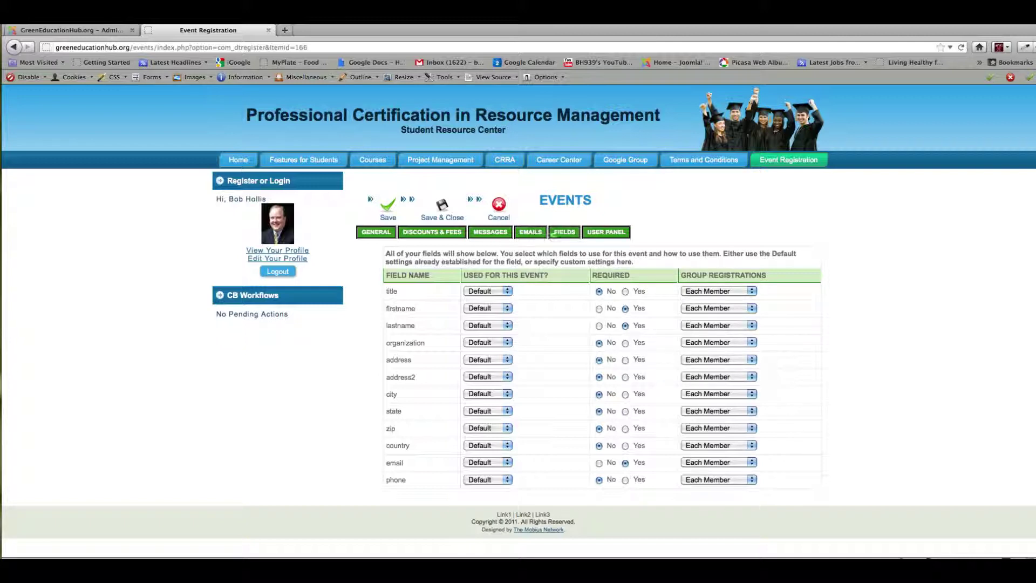
View the USER PANEL refund, change and cancellation options, all No, and read their help text
click(605, 233)
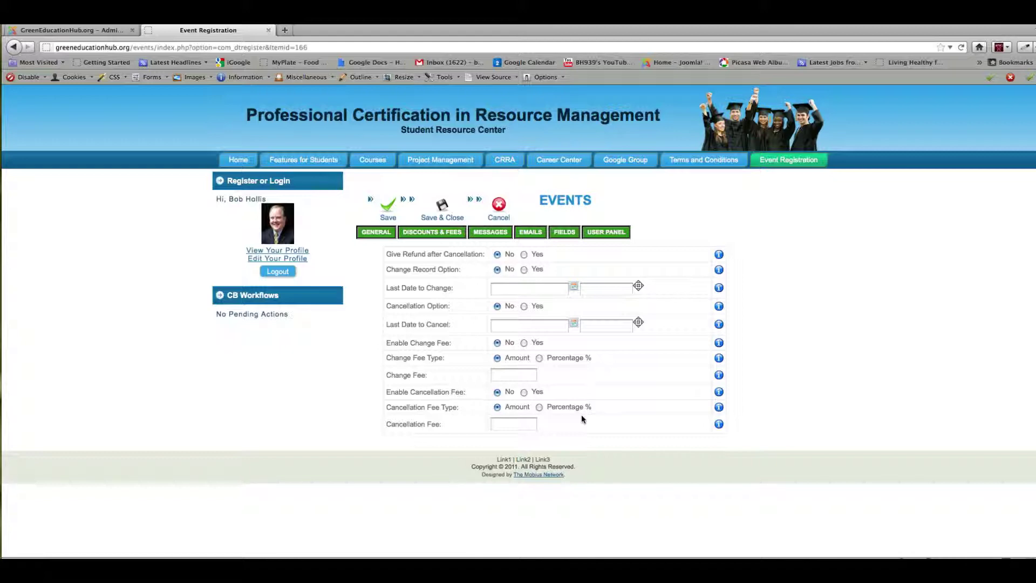
mouse_move(719, 254)
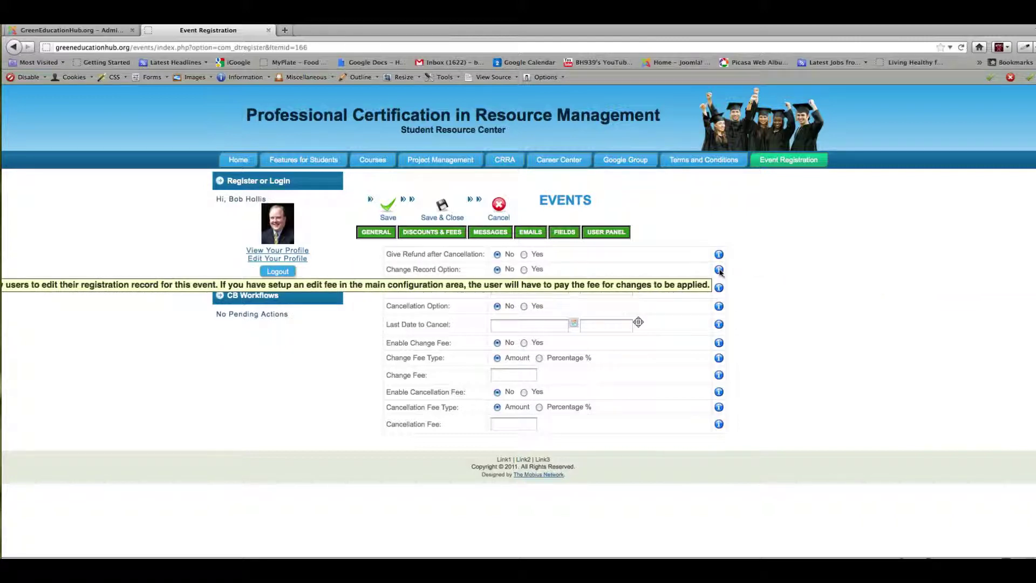
mouse_move(719, 288)
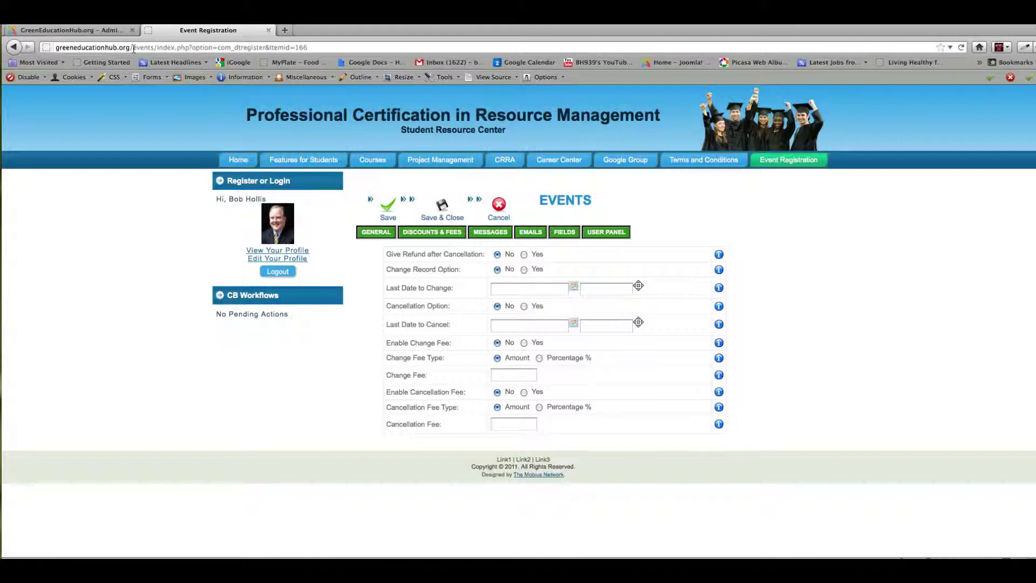
In the Administration back end, open Components > DT Register (version 2.7.12)
click(74, 32)
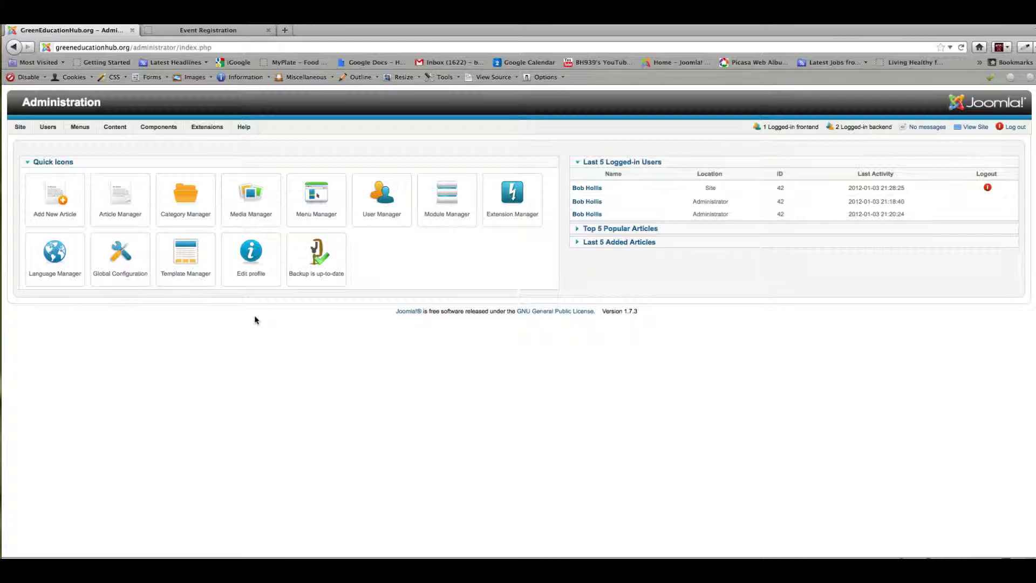
mouse_move(158, 127)
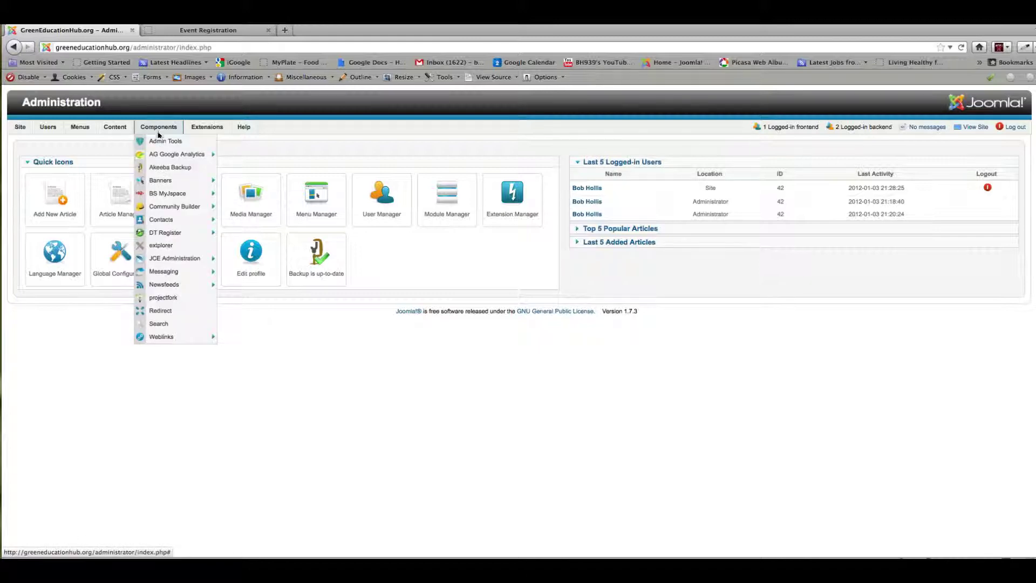
click(162, 236)
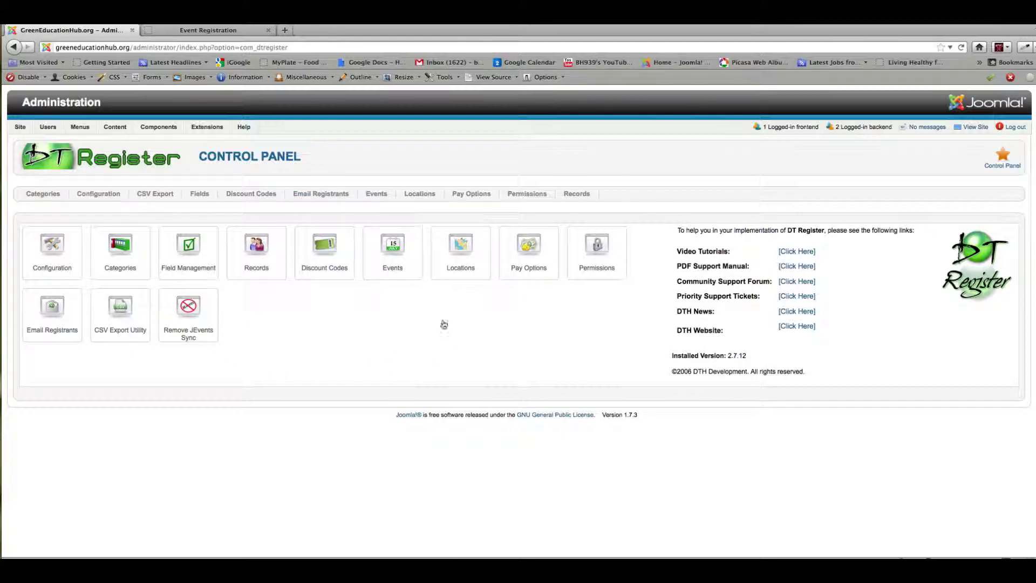
Open Configuration and review the General, event listing, Calendar, Messages and Emails settings
click(53, 242)
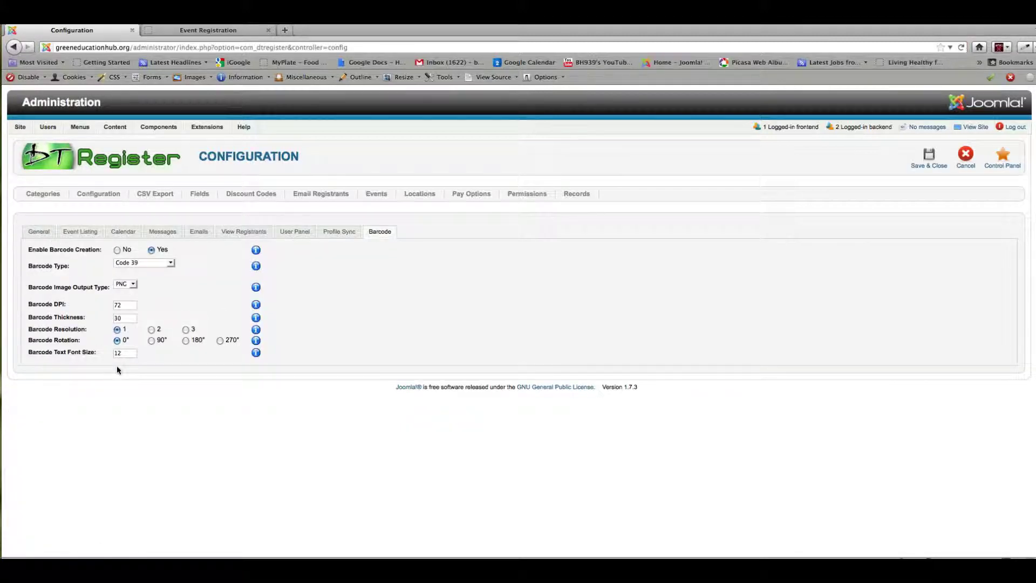
click(36, 232)
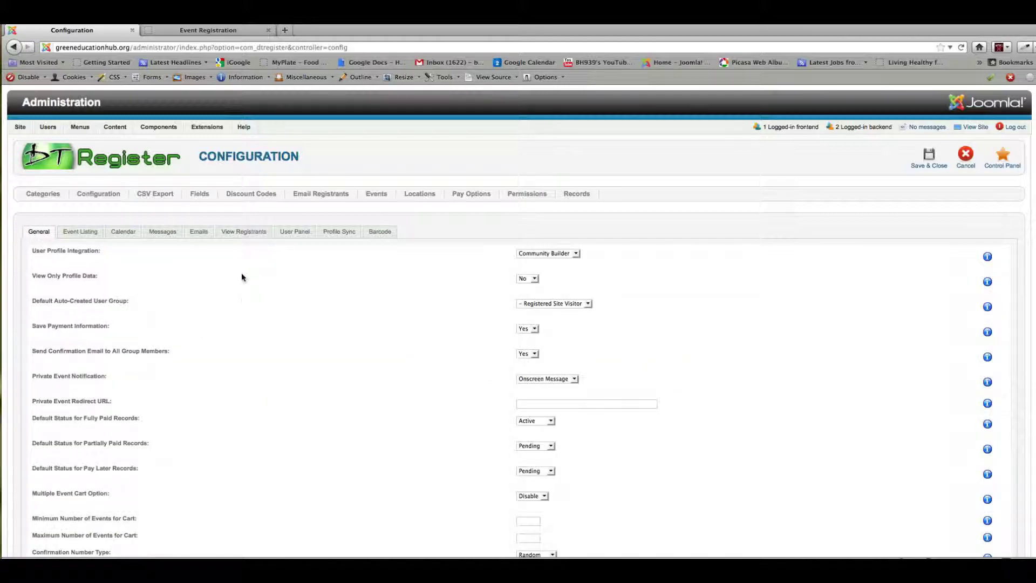
click(82, 232)
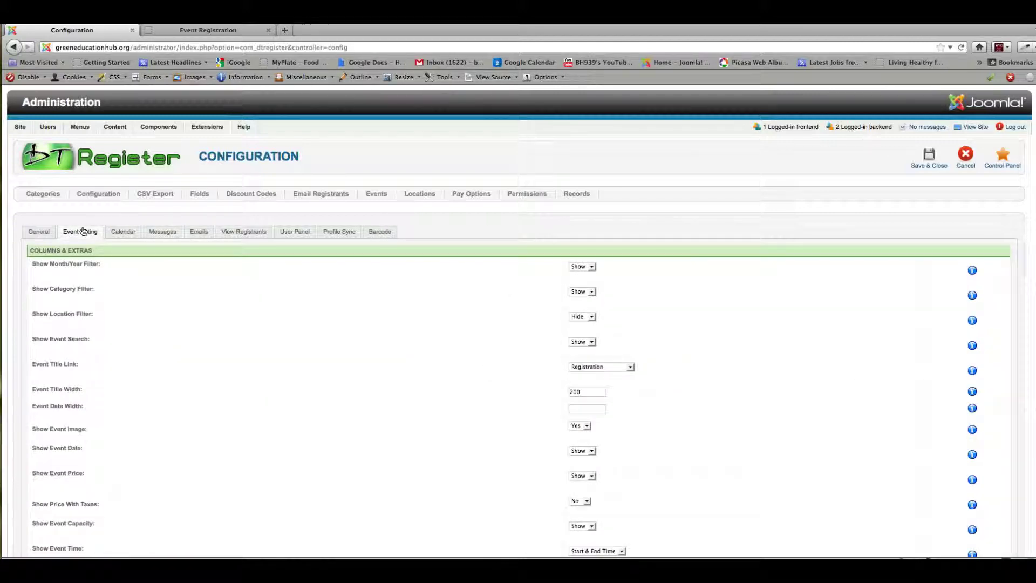
click(129, 232)
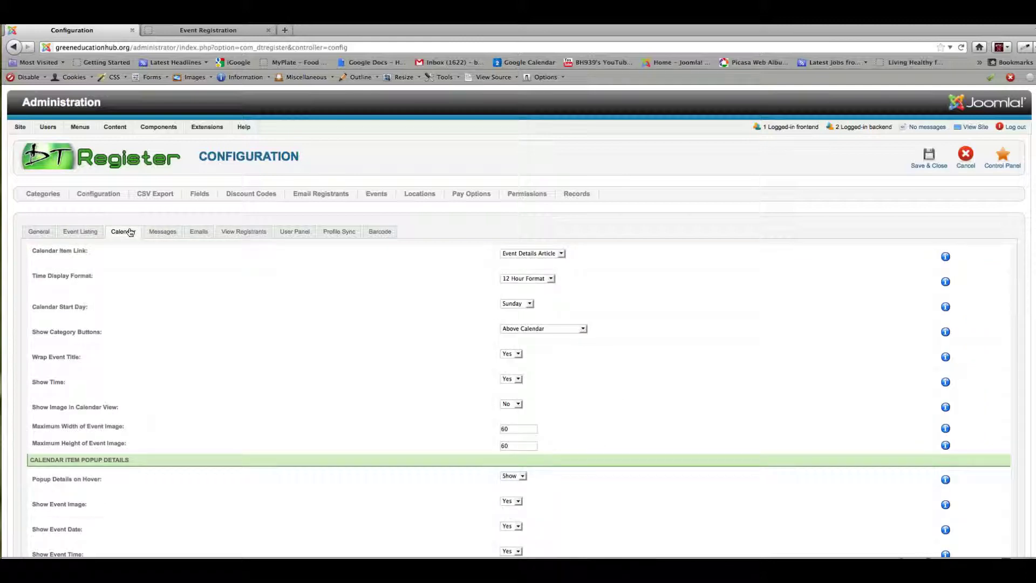
click(162, 232)
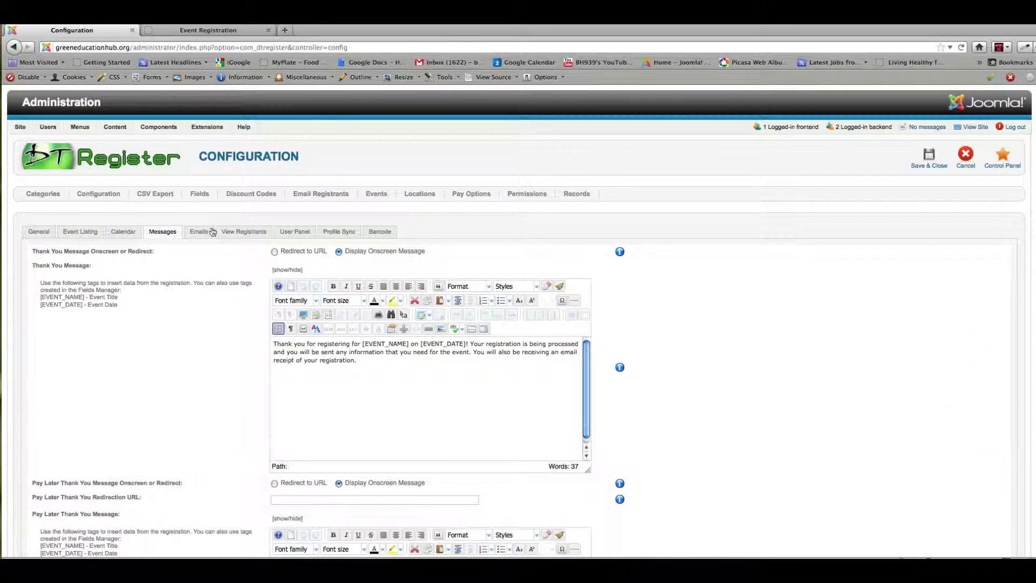
click(202, 232)
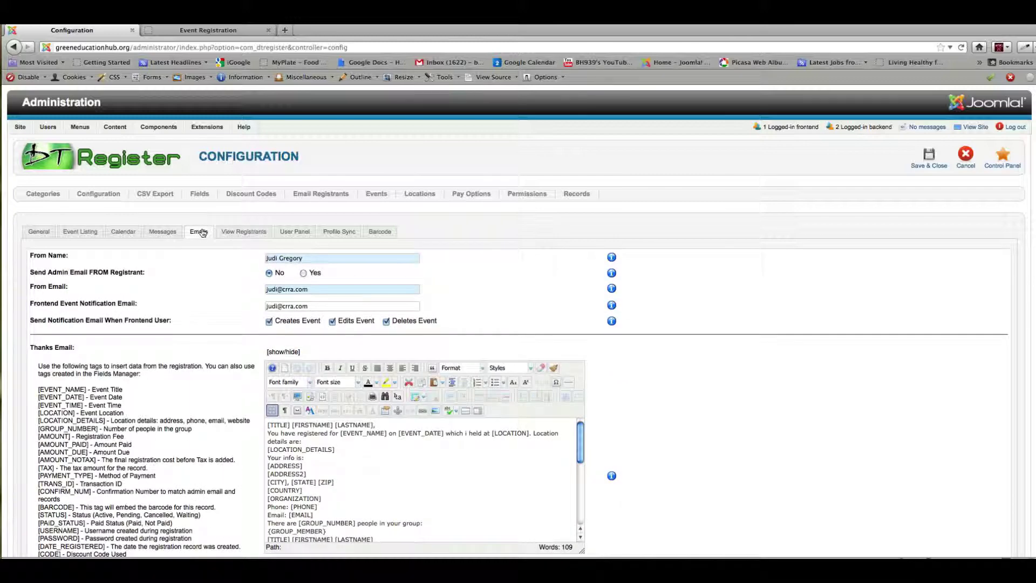
Review the View Registrants, User Panel, Profile Sync and Barcode settings, then open Category Management
click(251, 232)
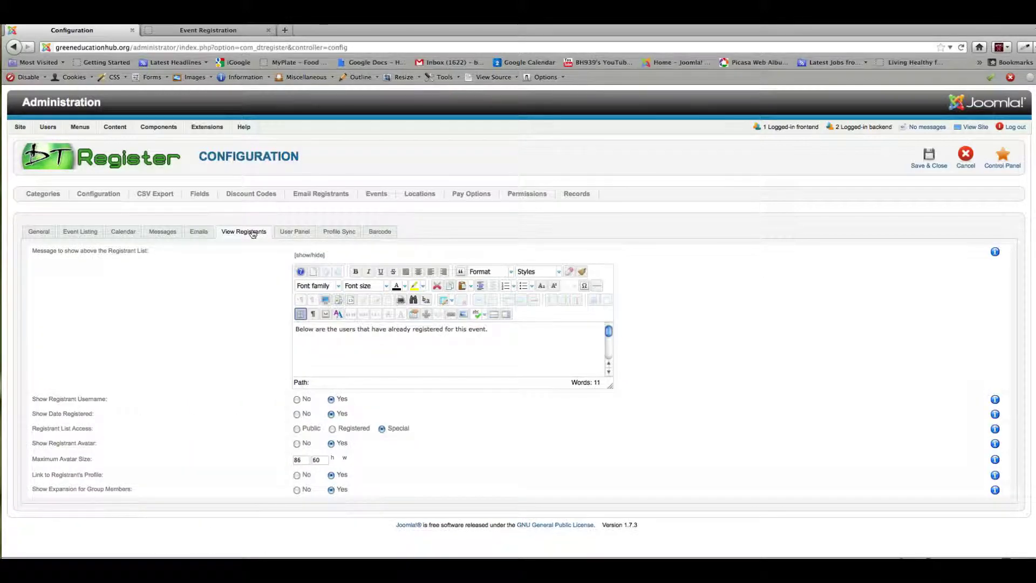
click(298, 233)
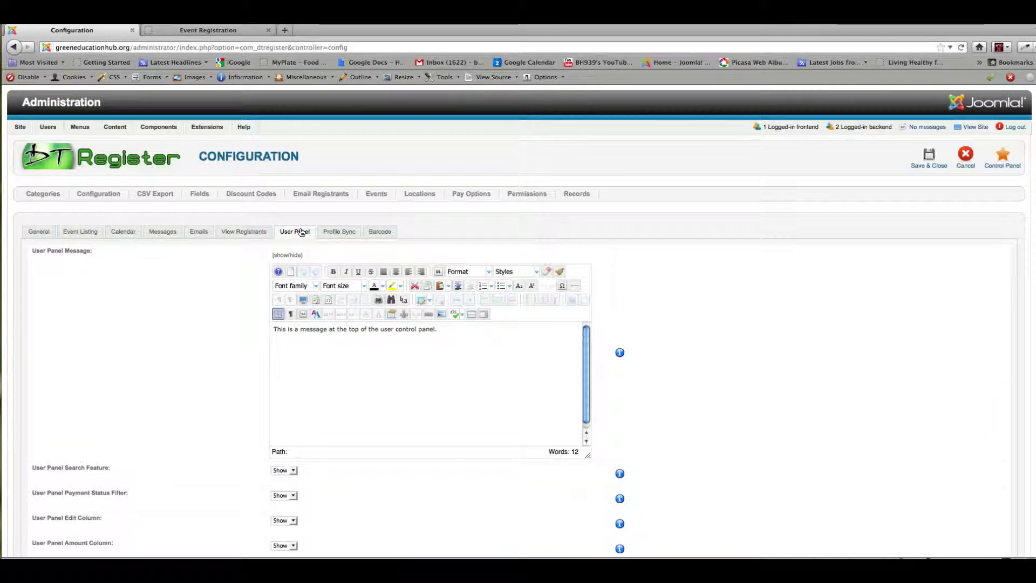
click(335, 232)
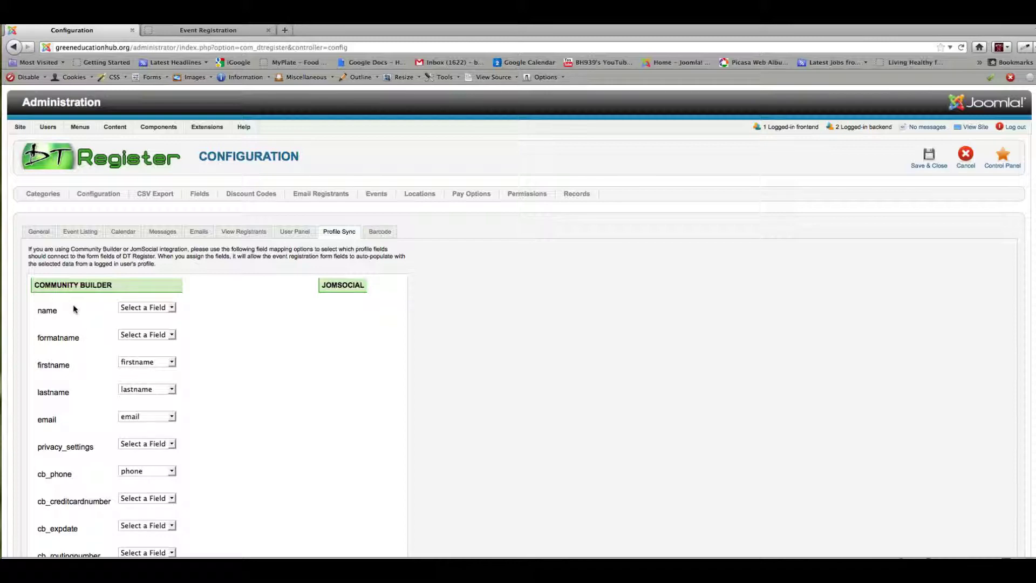
click(380, 232)
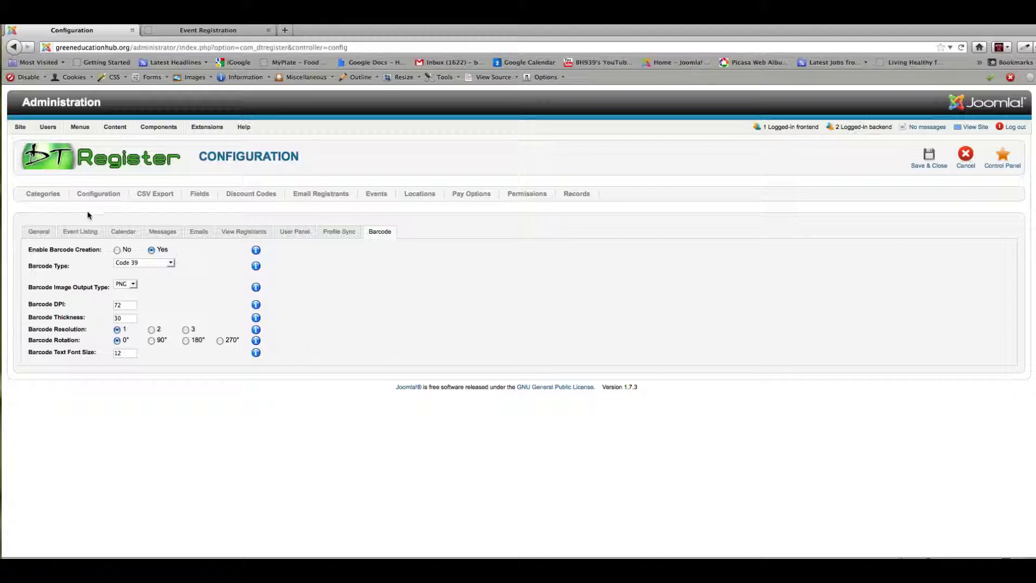
click(54, 195)
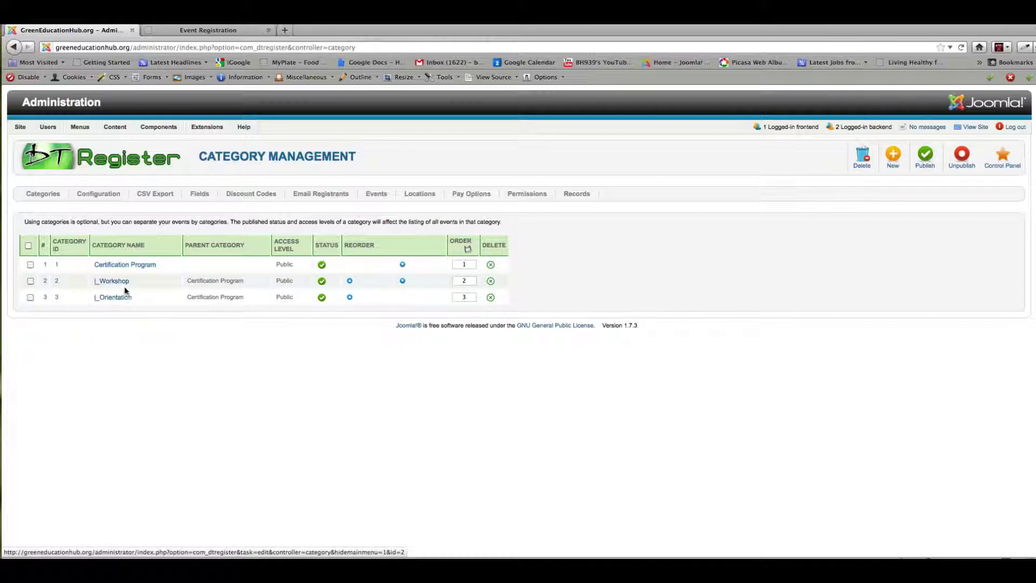
Open the CSV Export Utility listing the demo CRRA event
click(157, 197)
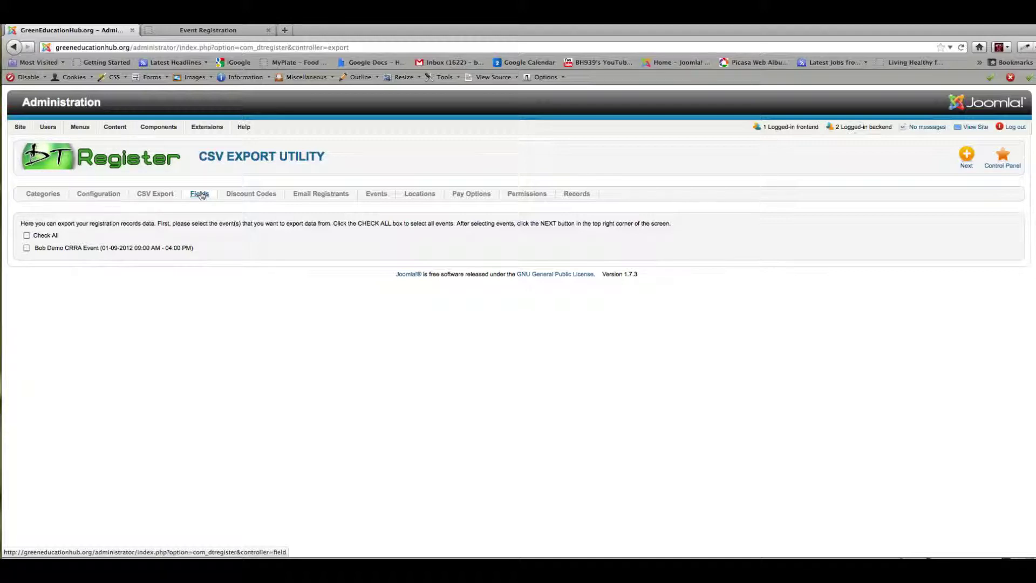
Open Field Management, showing twelve published registration fields from title to phone
click(200, 193)
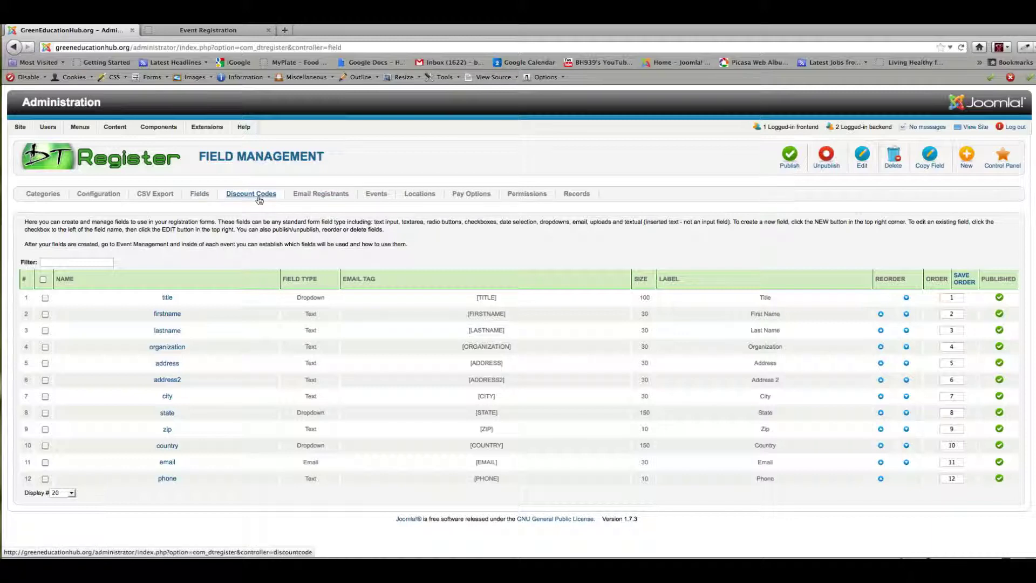
Open the Email Registrants form and its event list without choosing one, then go to Locations
click(310, 196)
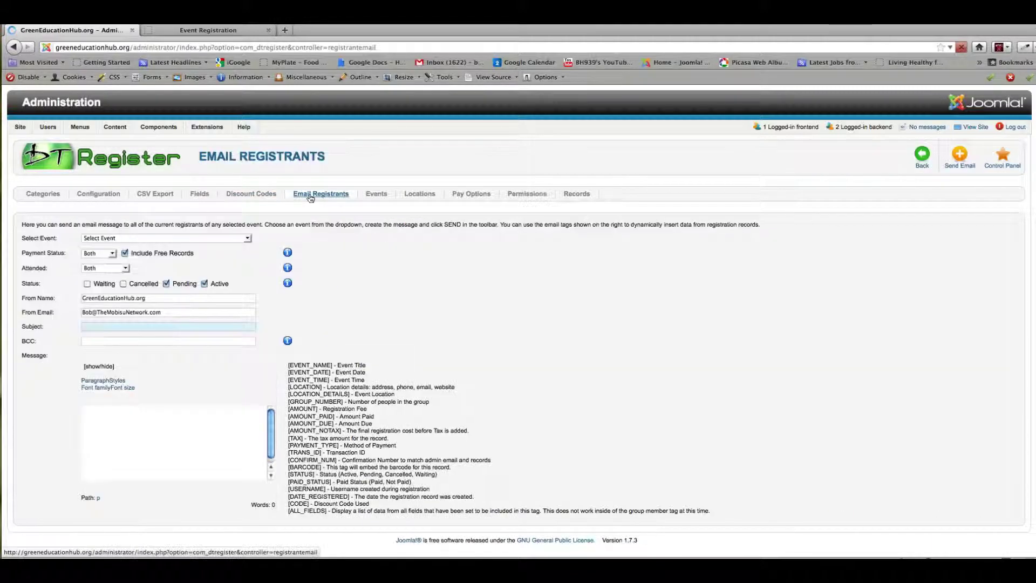
click(247, 239)
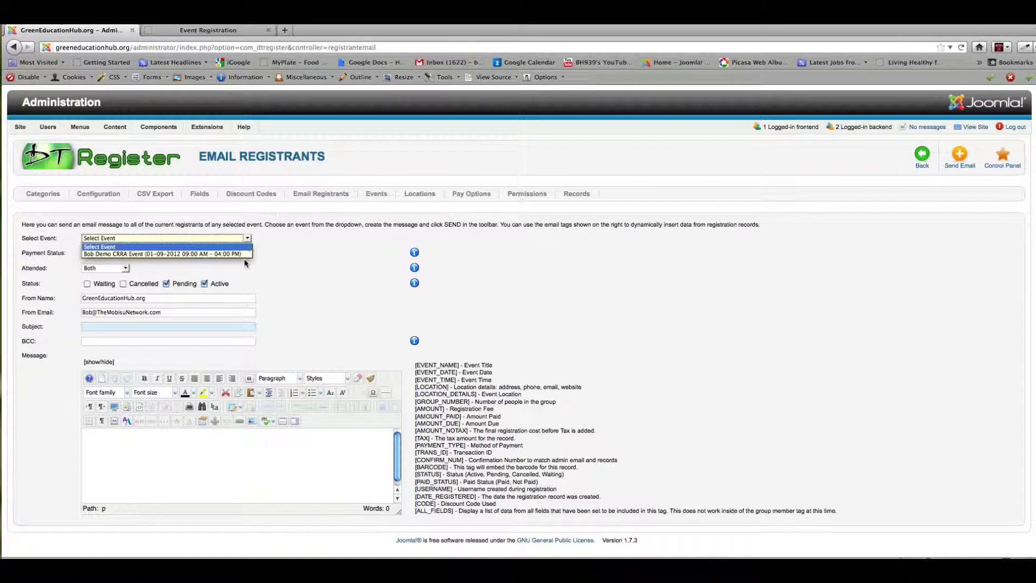
click(426, 197)
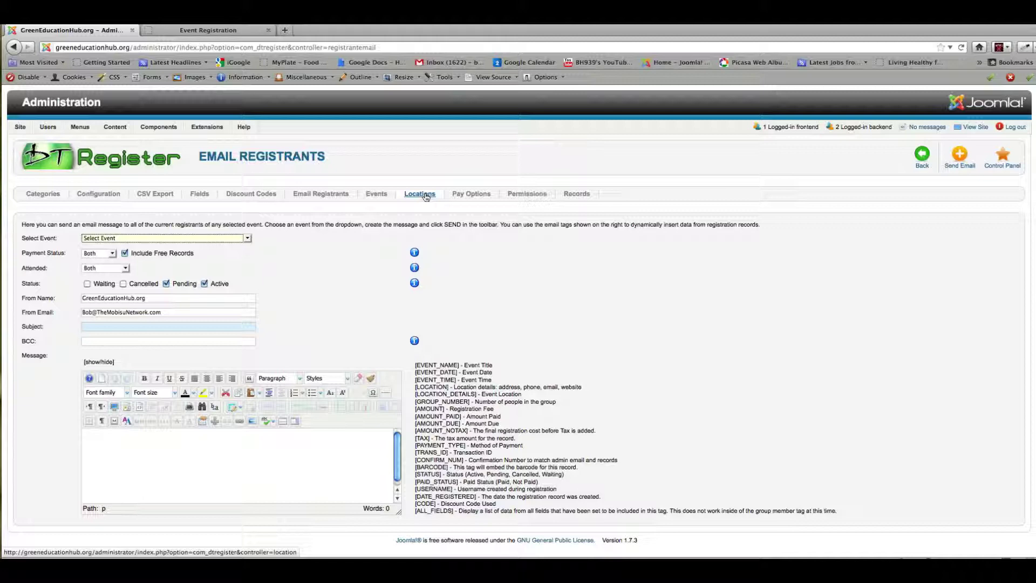
click(420, 196)
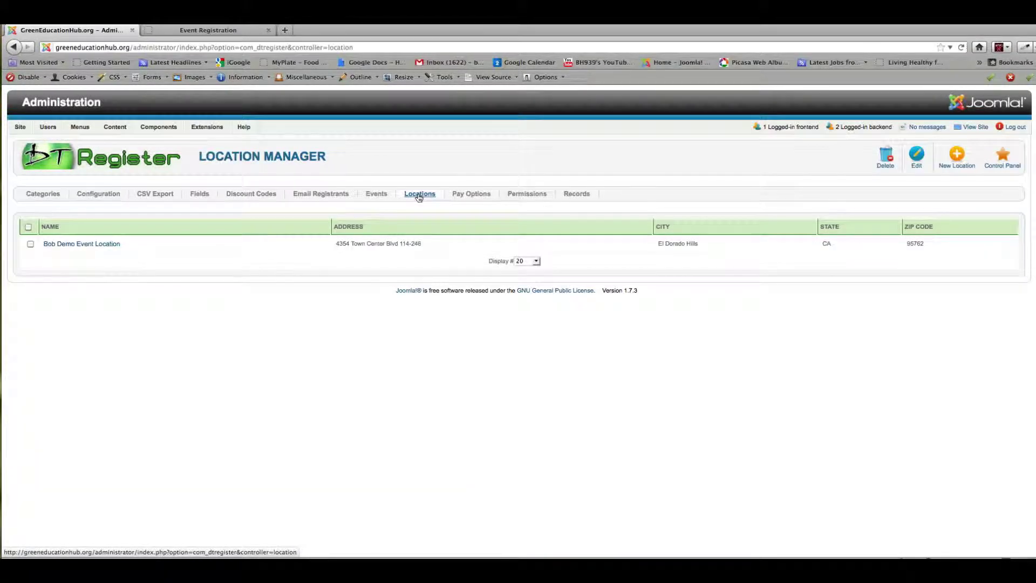
Via Events and Pay Options, edit the Default Payment Options (Test mode, U.S. Dollars)
click(376, 195)
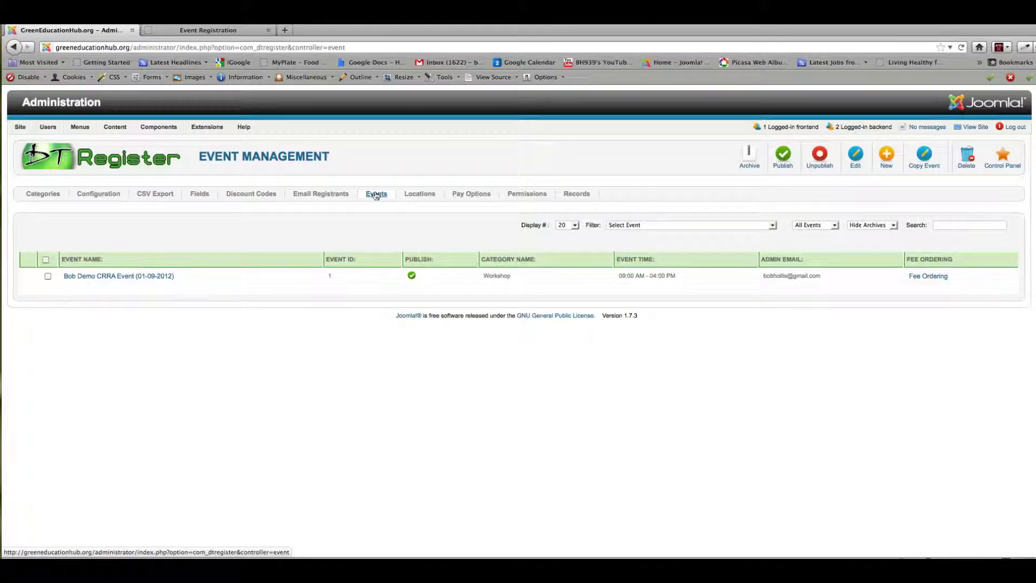
click(465, 197)
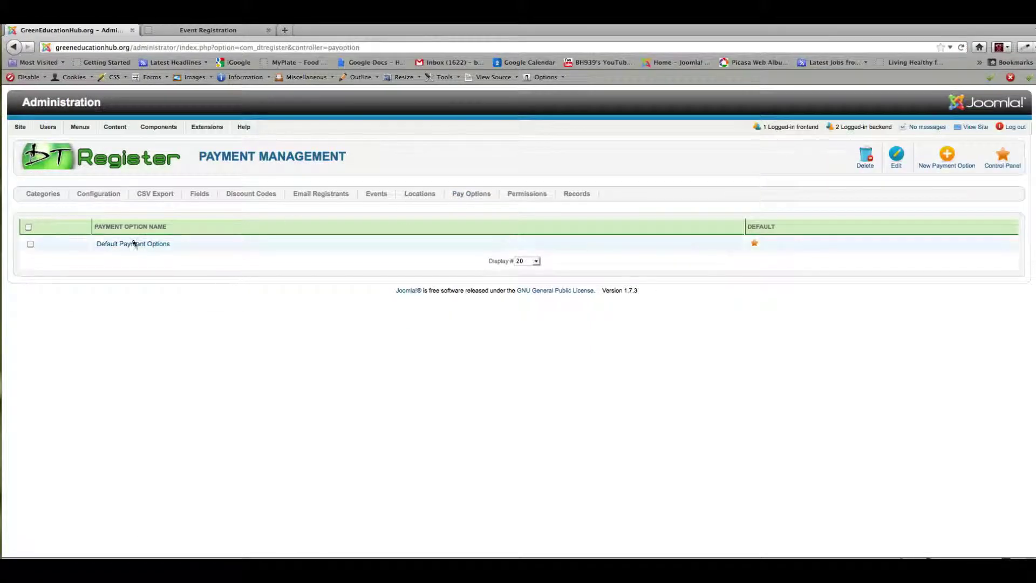
click(135, 244)
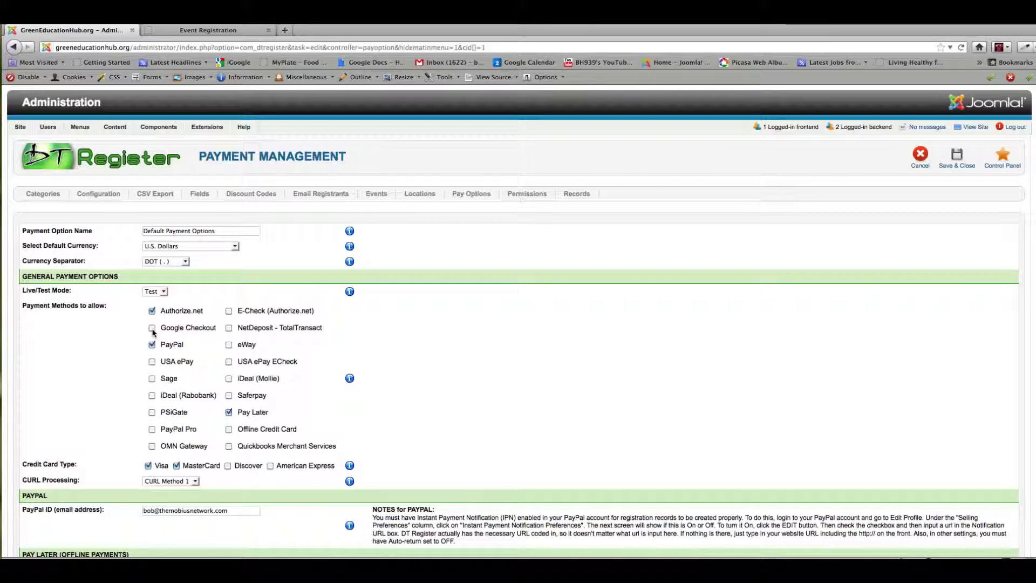
Review the user-group permissions grid and the single-registrant records list, then return to Configuration
click(525, 194)
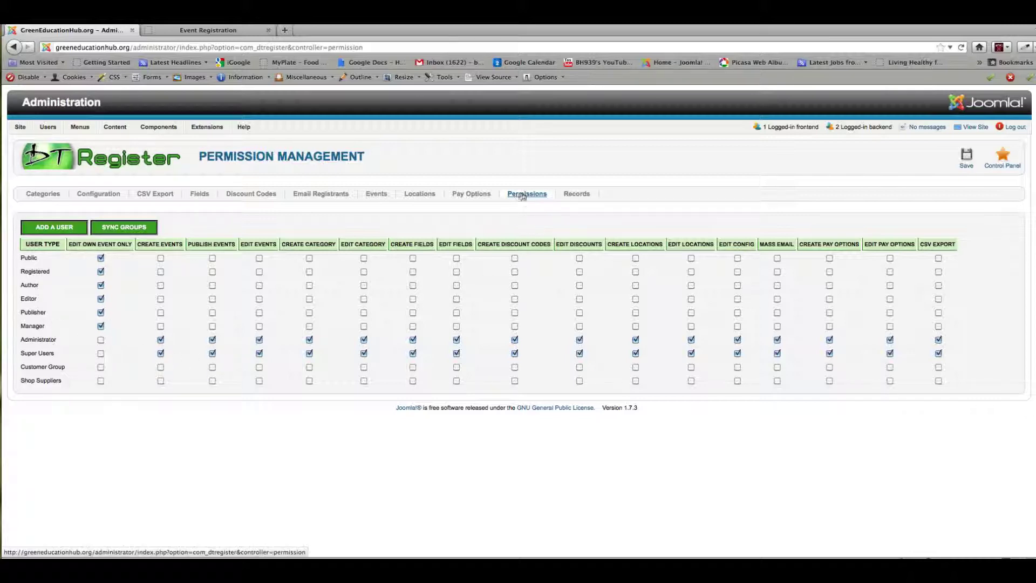
click(577, 196)
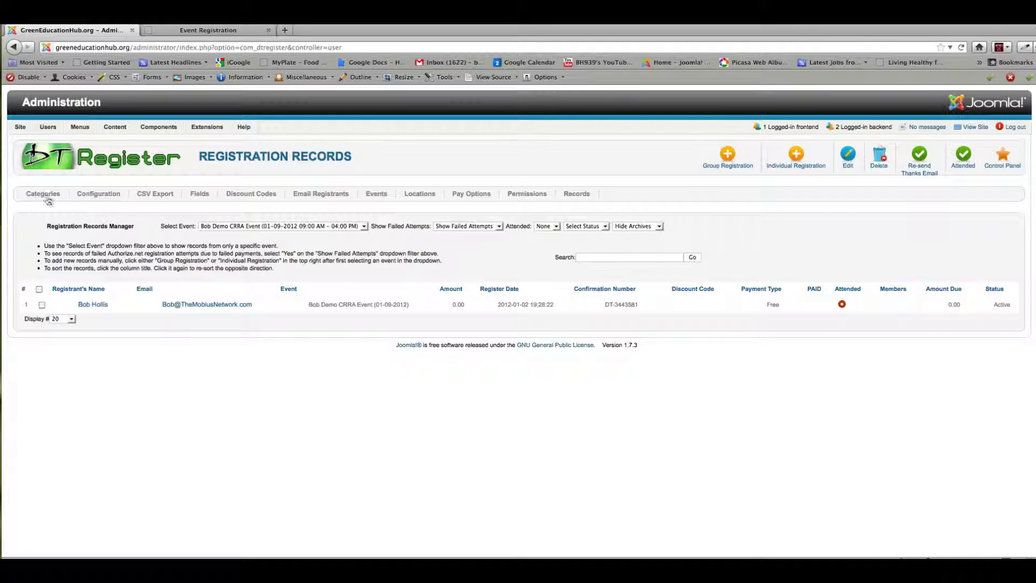
click(98, 195)
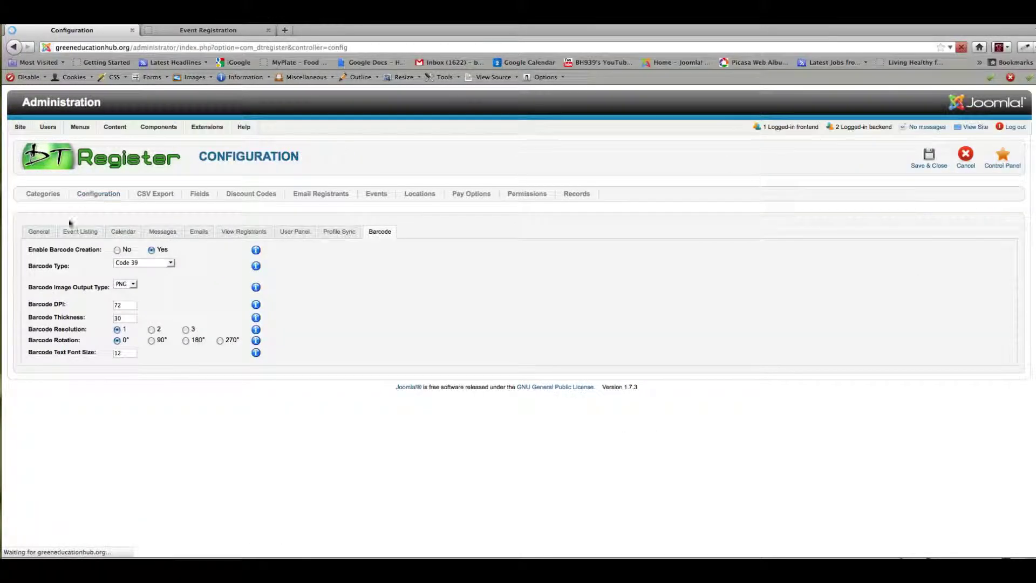
Browse General settings, then event listing, calendar, thank-you, email, registrant list, user panel, field mapping and barcode
click(38, 231)
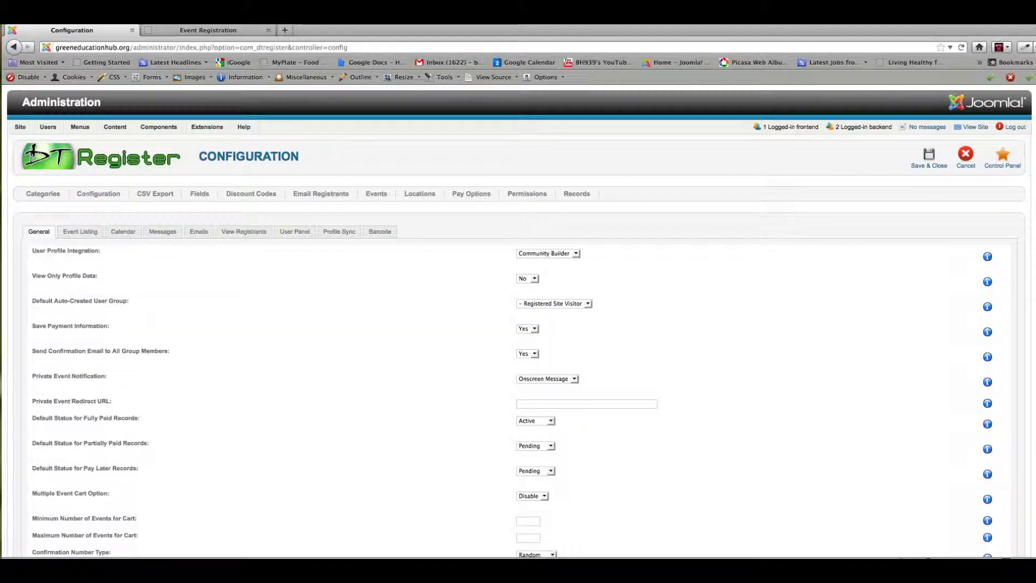
scroll(518, 324, down, 15)
scroll(518, 324, down, 3)
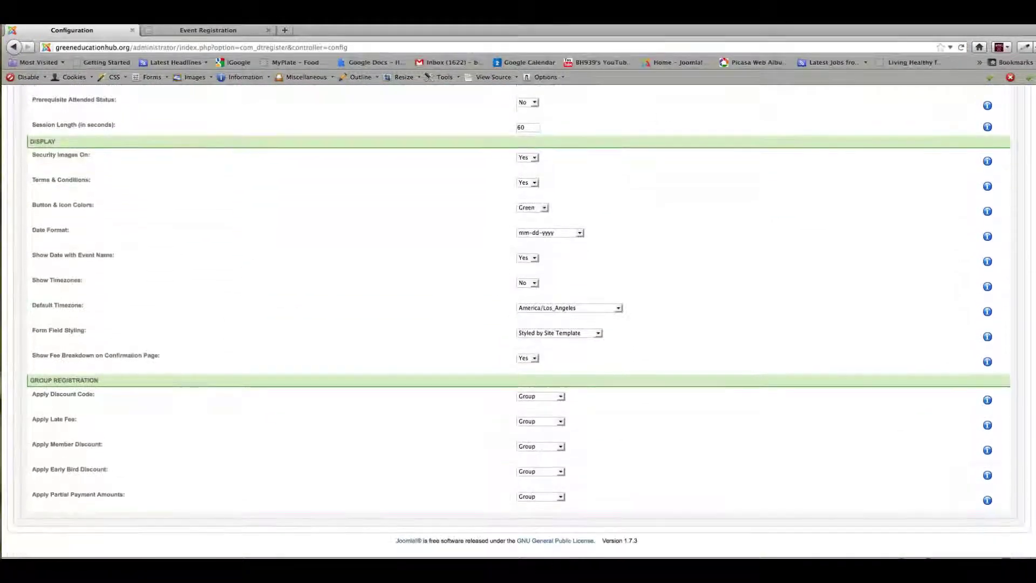
scroll(518, 323, up, 10)
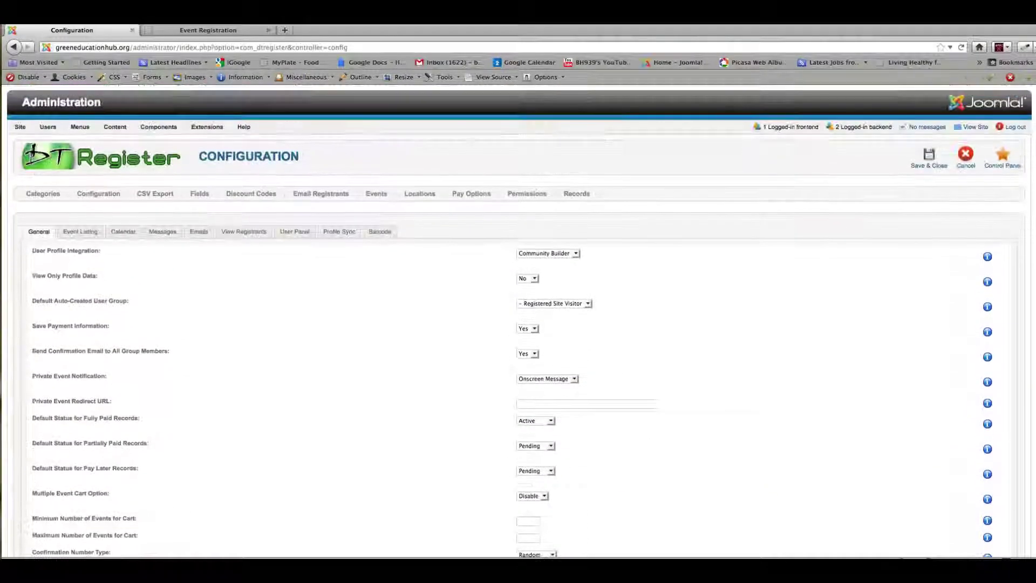
click(81, 232)
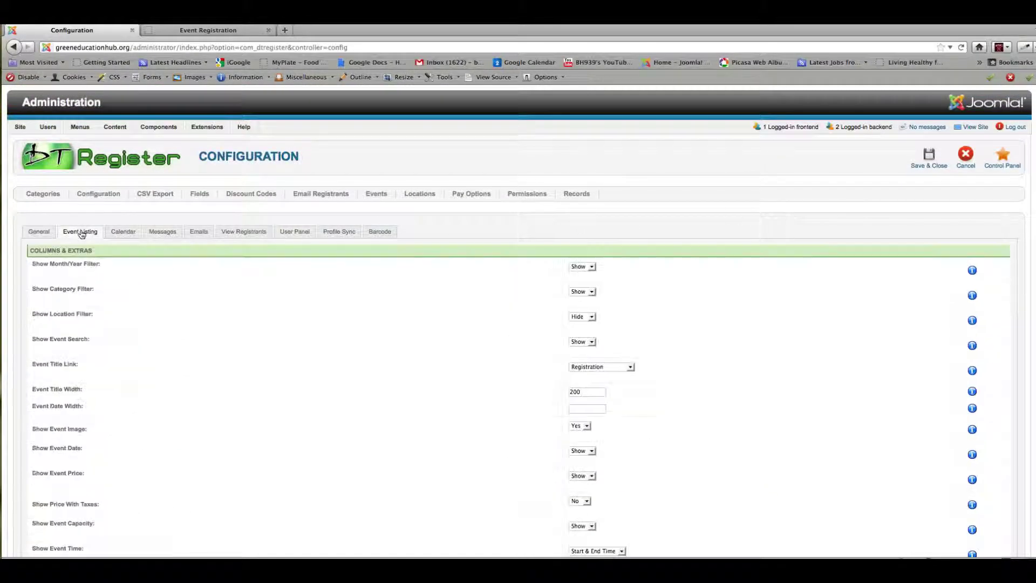
click(122, 232)
click(163, 232)
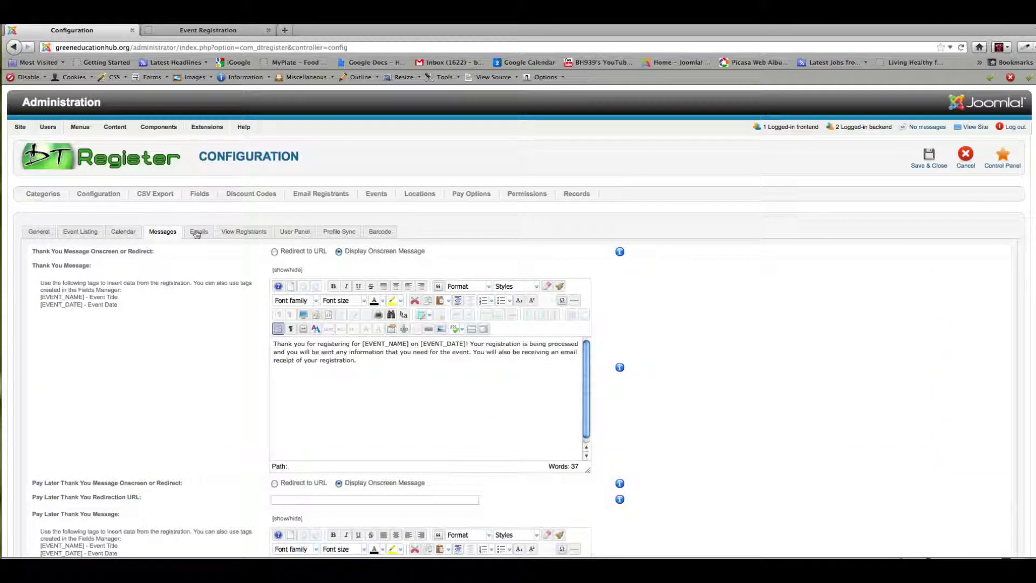
click(199, 232)
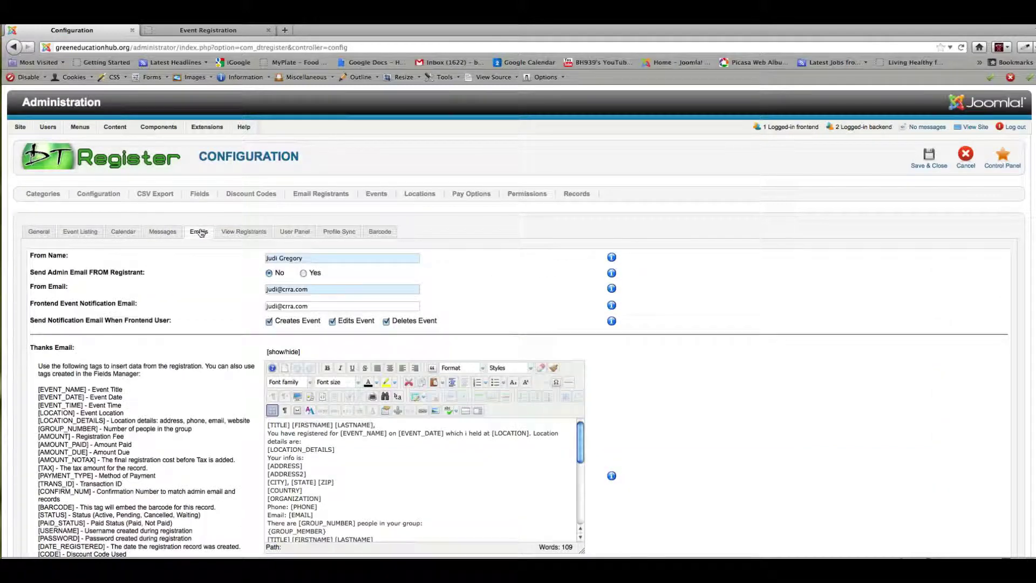
click(232, 232)
click(299, 233)
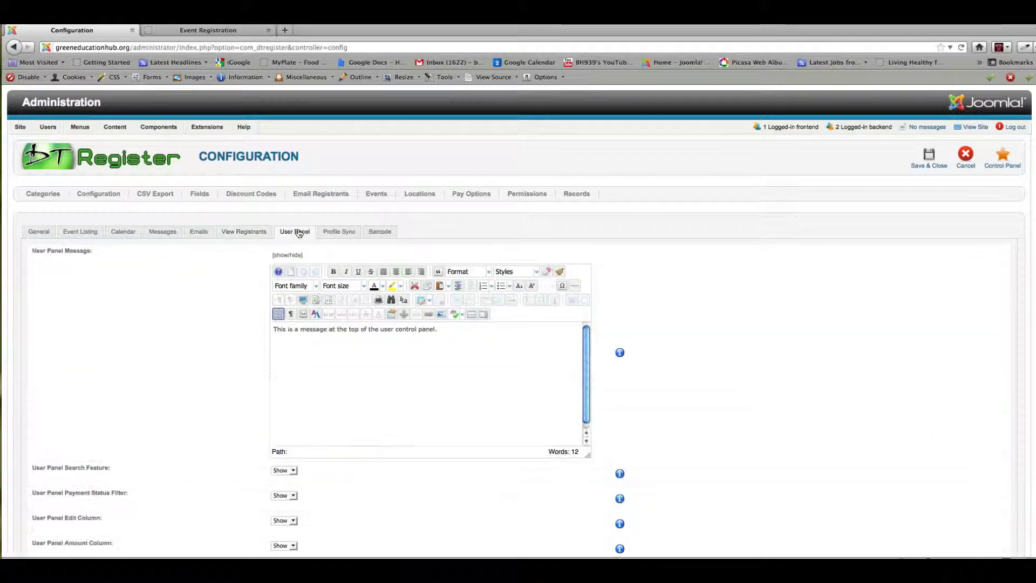
click(335, 233)
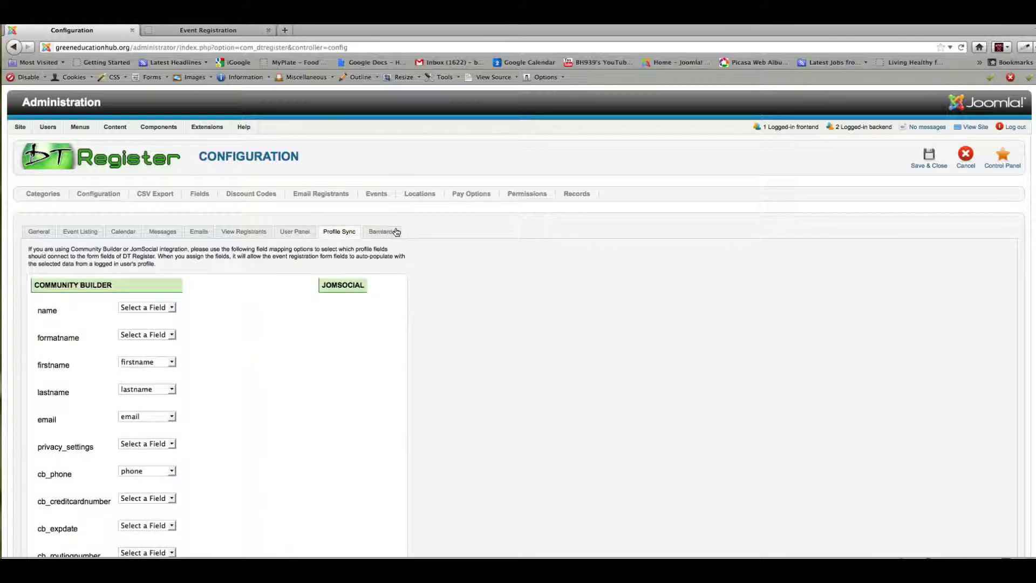
click(379, 232)
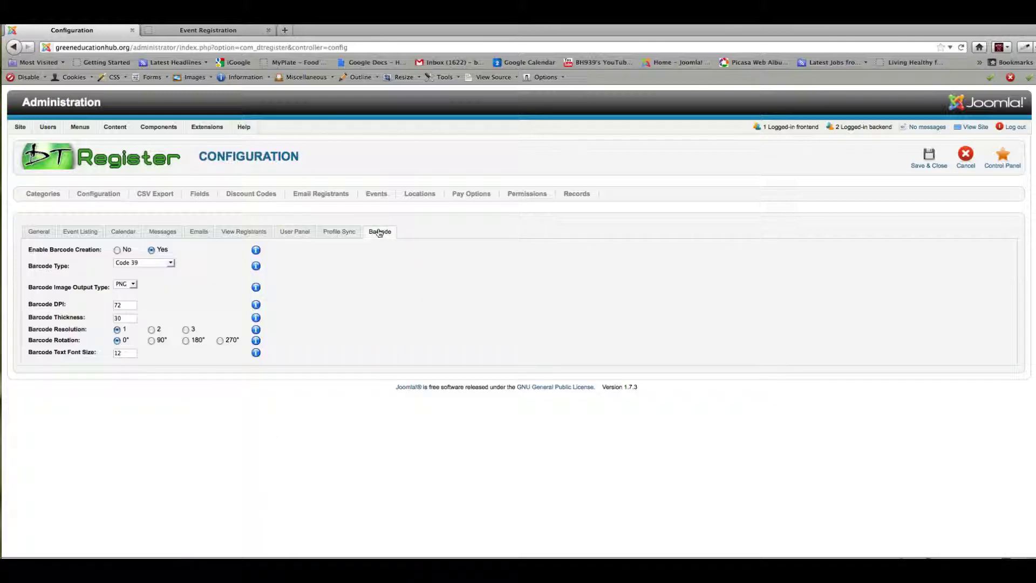